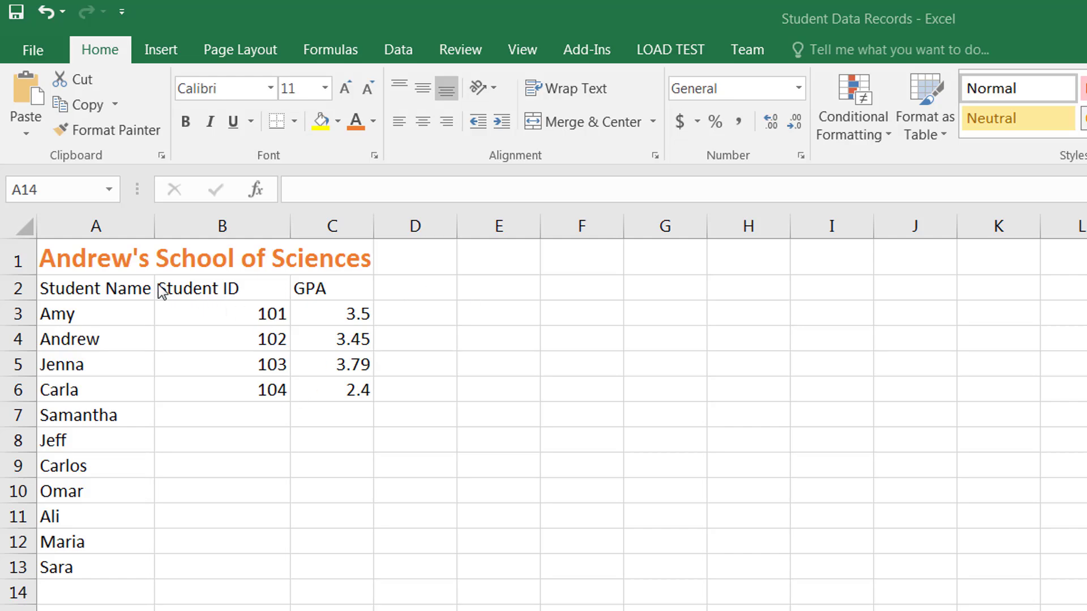
# Format the column headings in A2:C2 as bold and italic.
pyautogui.click(136, 281)
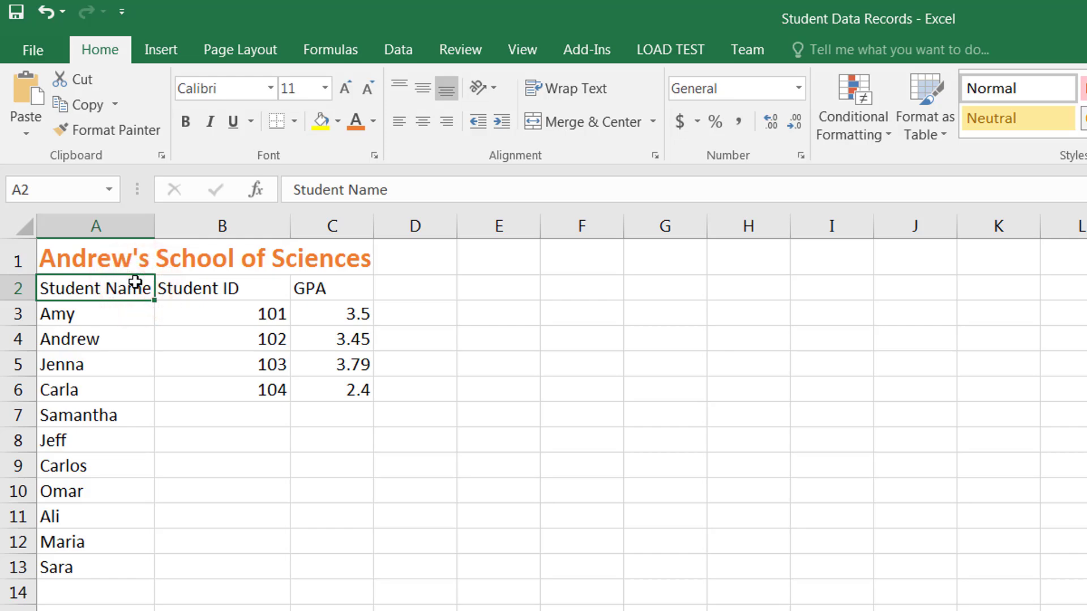
pyautogui.press('shift')
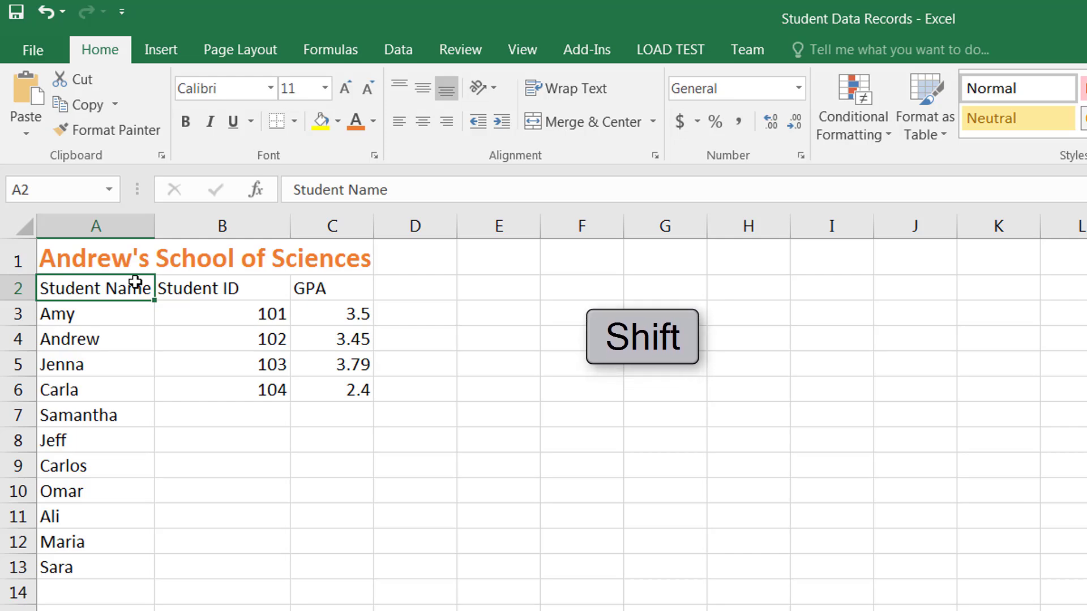
pyautogui.keyDown('shift'); pyautogui.click(321, 287); pyautogui.keyUp('shift')
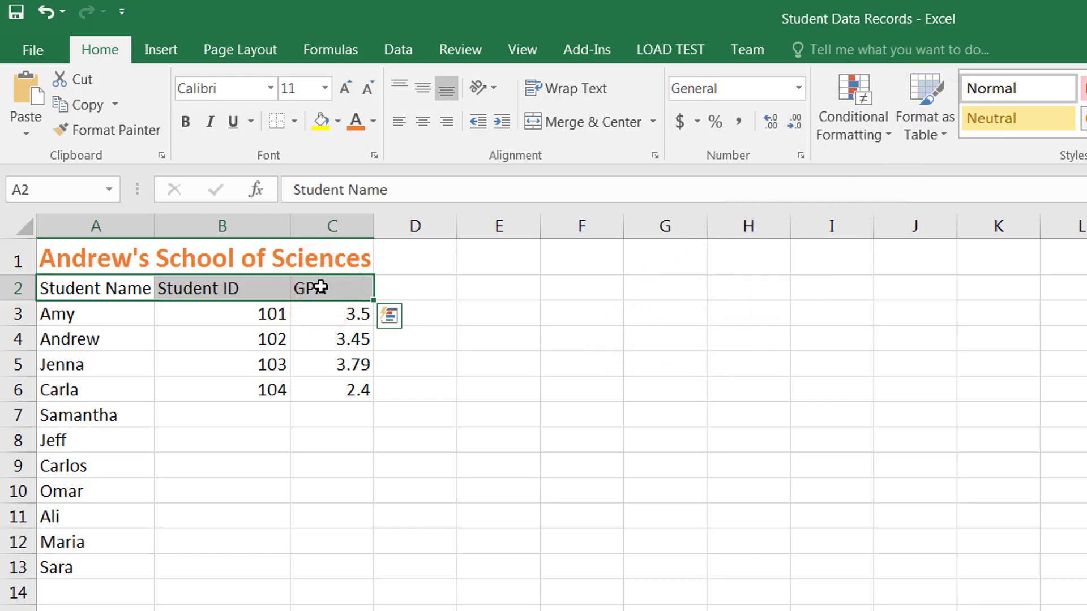
pyautogui.click(186, 126)
pyautogui.click(209, 126)
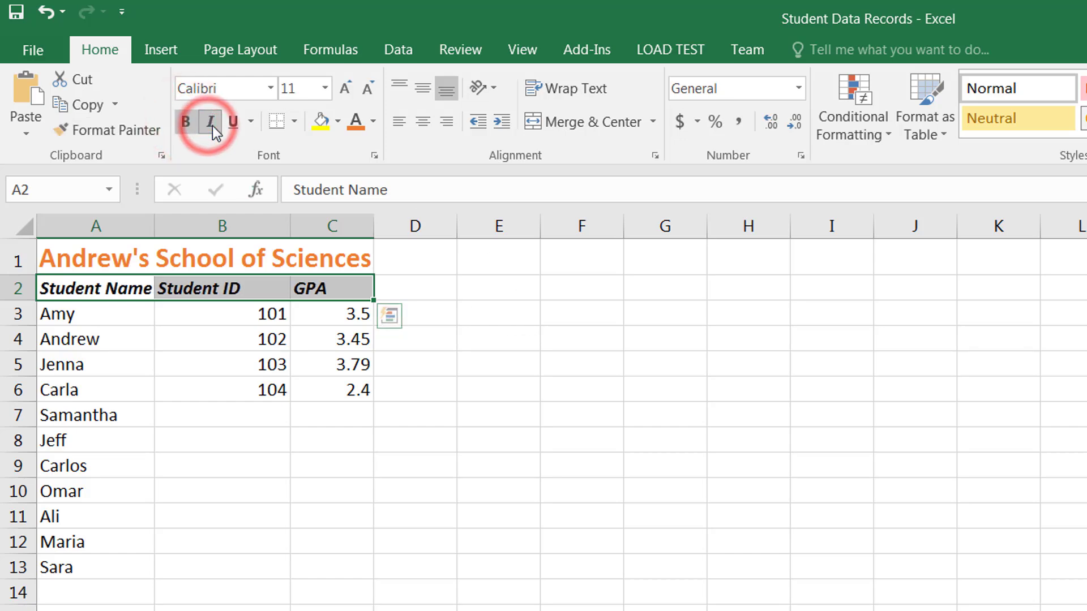
# Try underlining the column headings with a font size of 14, and undo both changes.
pyautogui.click(229, 125)
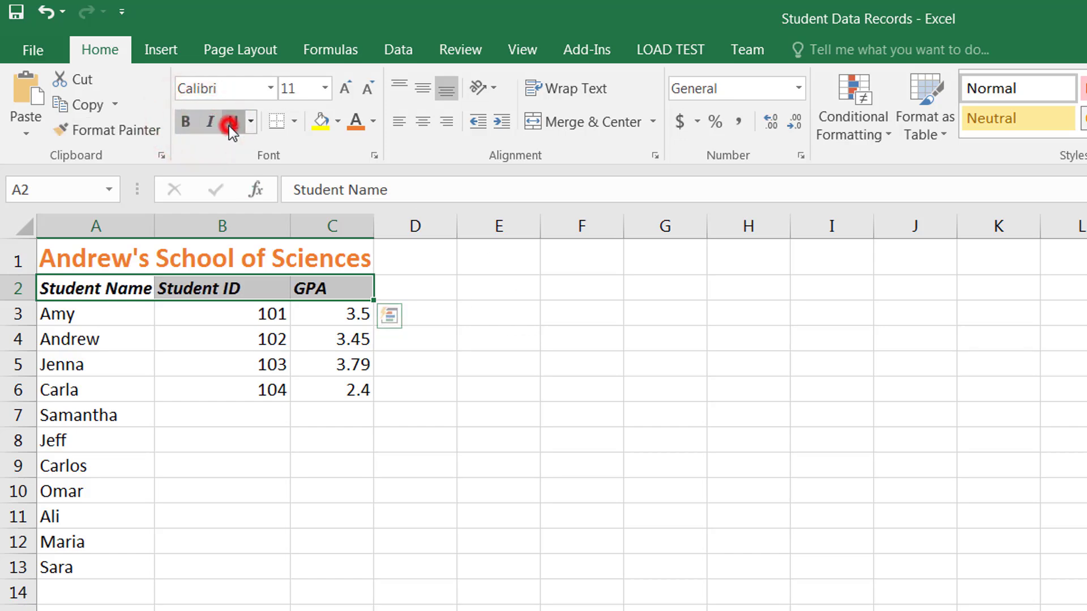
pyautogui.click(325, 93)
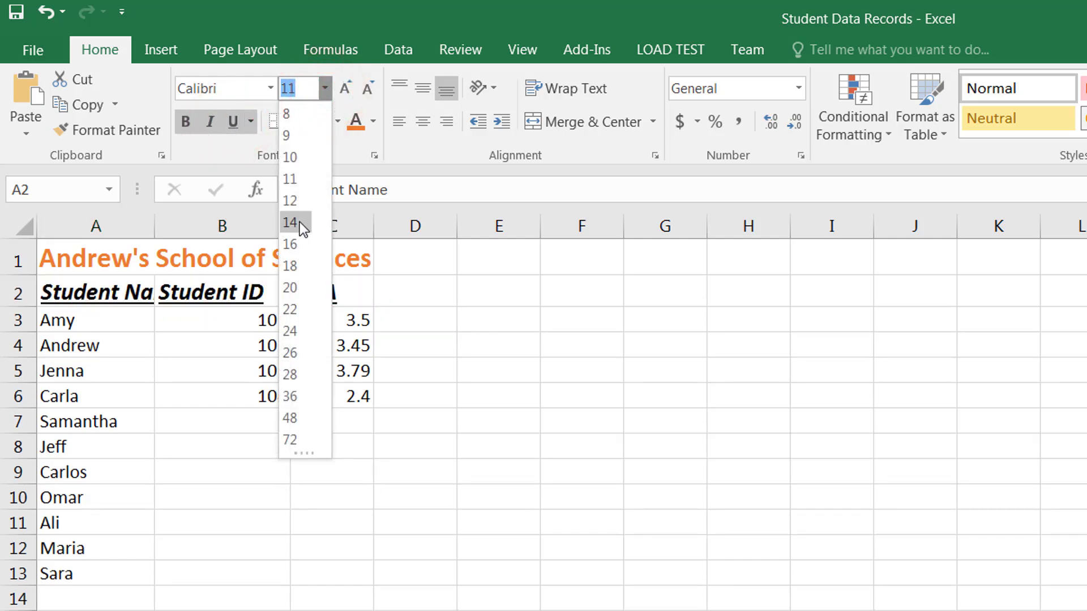
pyautogui.click(289, 222)
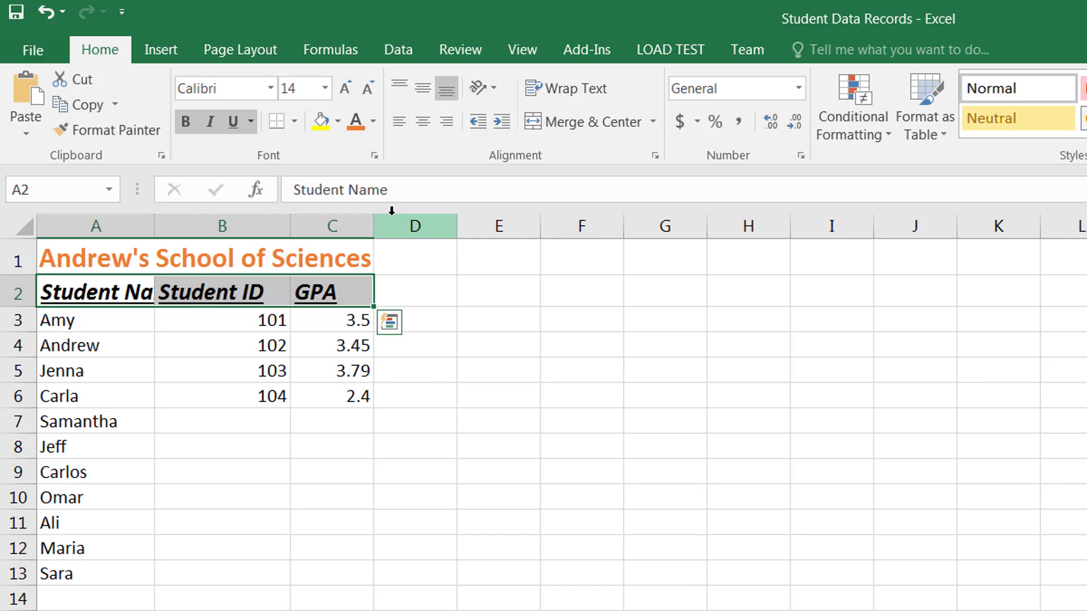
pyautogui.click(53, 13)
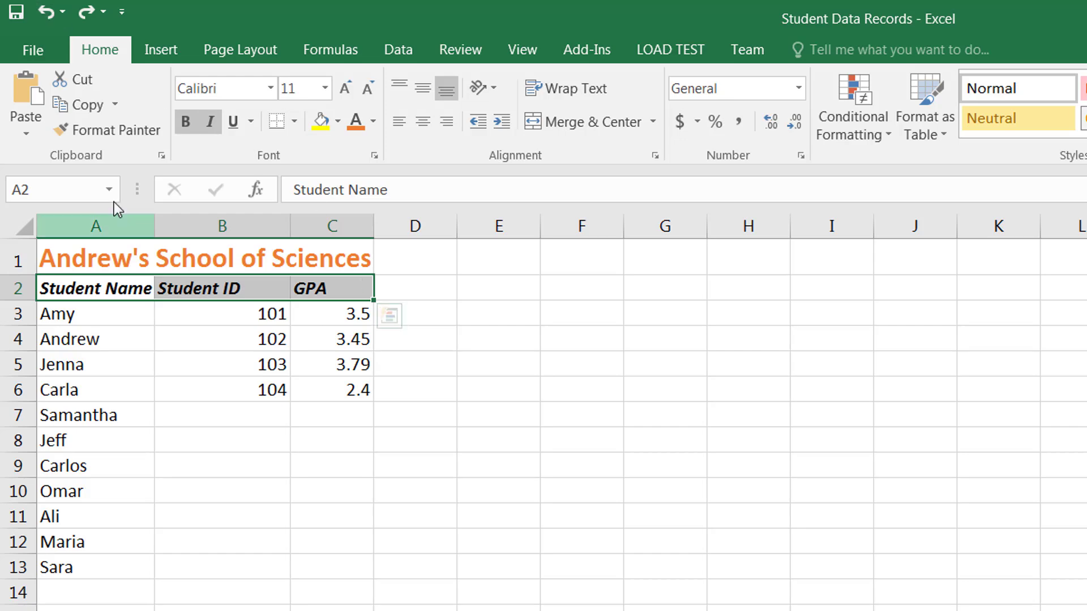
# Widen columns A, B and C so the headings and student data have more room.
pyautogui.click(190, 378)
pyautogui.moveTo(159, 226); pyautogui.dragTo(199, 226)
pyautogui.moveTo(357, 226)
pyautogui.mouseDown()
pyautogui.moveTo(333, 222)
pyautogui.moveTo(355, 223)
pyautogui.mouseUp()
pyautogui.moveTo(438, 221); pyautogui.dragTo(473, 222)
pyautogui.click(476, 322)
pyautogui.click(221, 395)
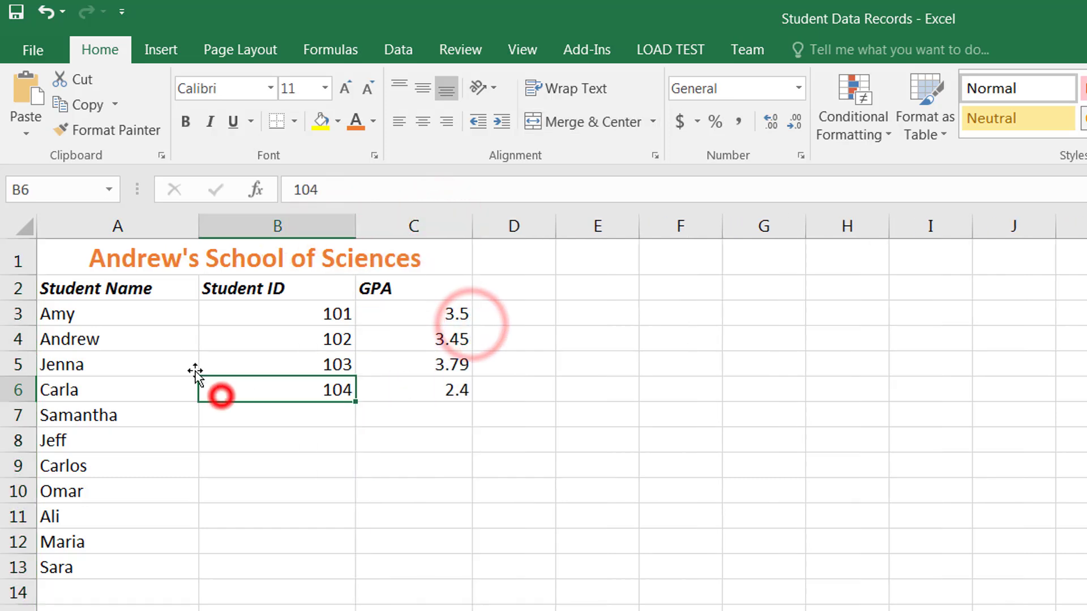
# Center the column headings in A2:C2 horizontally.
pyautogui.click(122, 288)
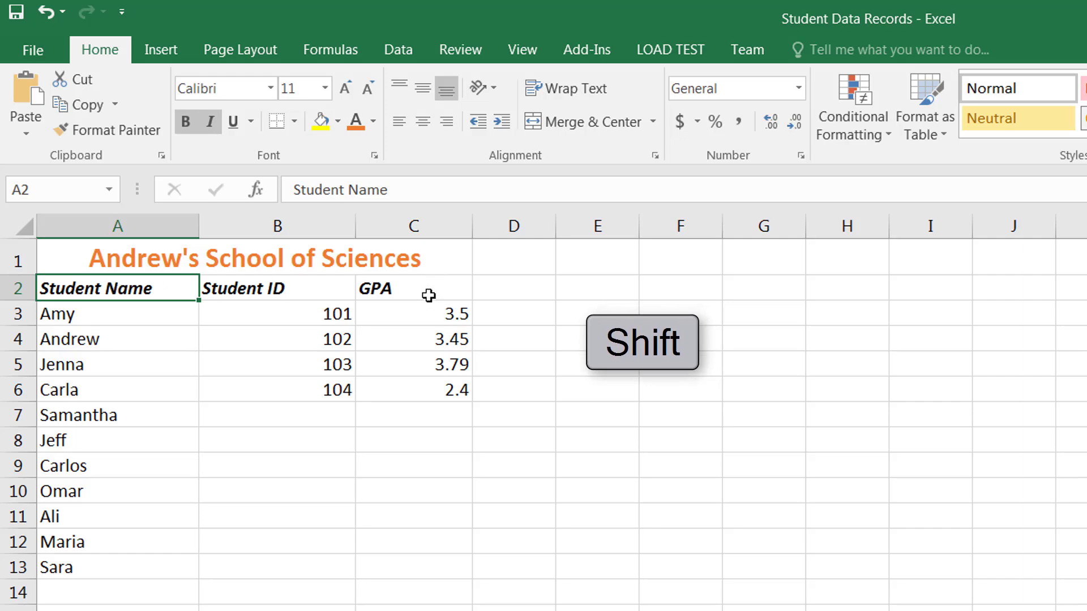
pyautogui.keyDown('shift'); pyautogui.click(429, 291); pyautogui.keyUp('shift')
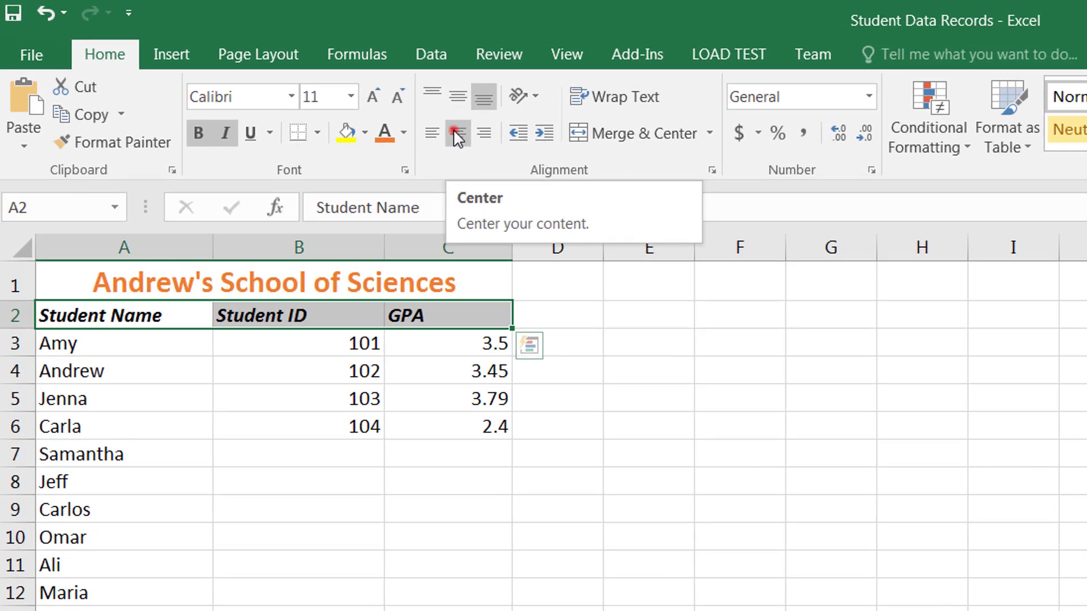
pyautogui.click(422, 121)
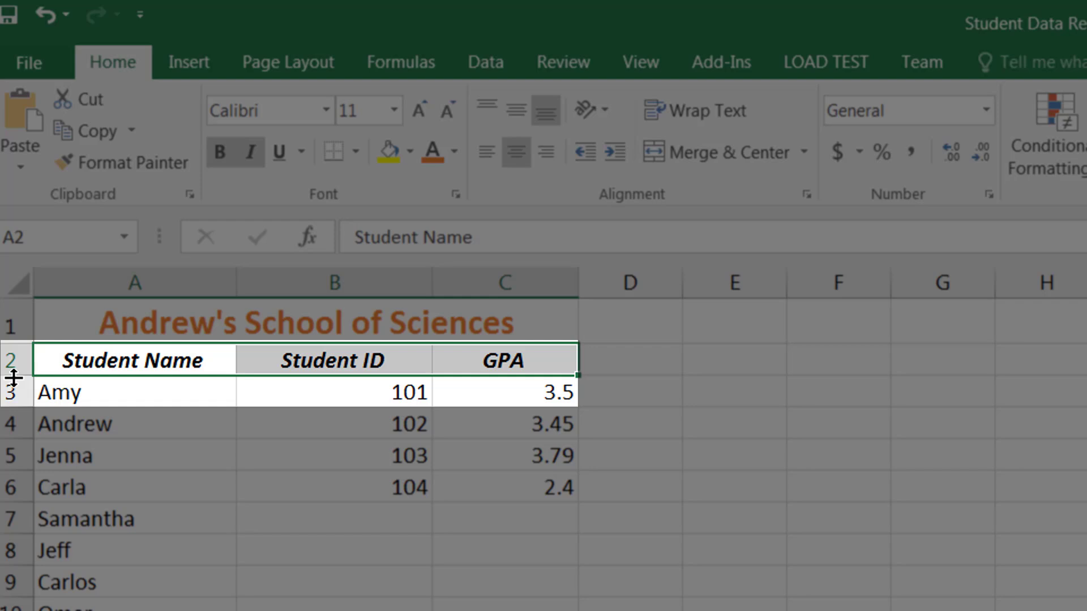
# Make rows 1 and 2 about twice as tall and vertically middle-align the merged school title in row 1.
pyautogui.moveTo(14, 377); pyautogui.dragTo(7, 406)
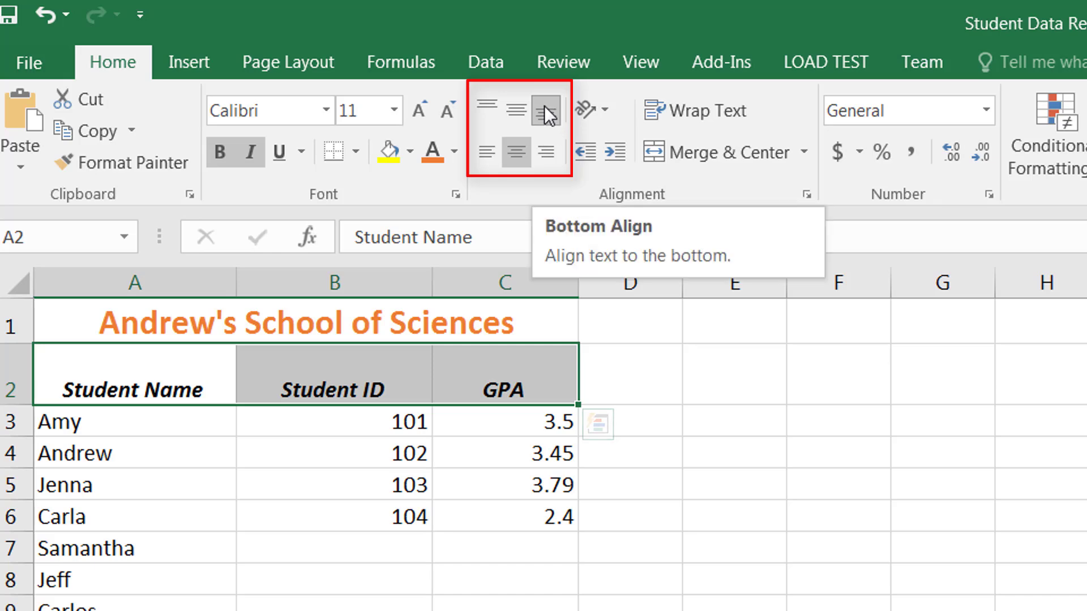
pyautogui.click(212, 393)
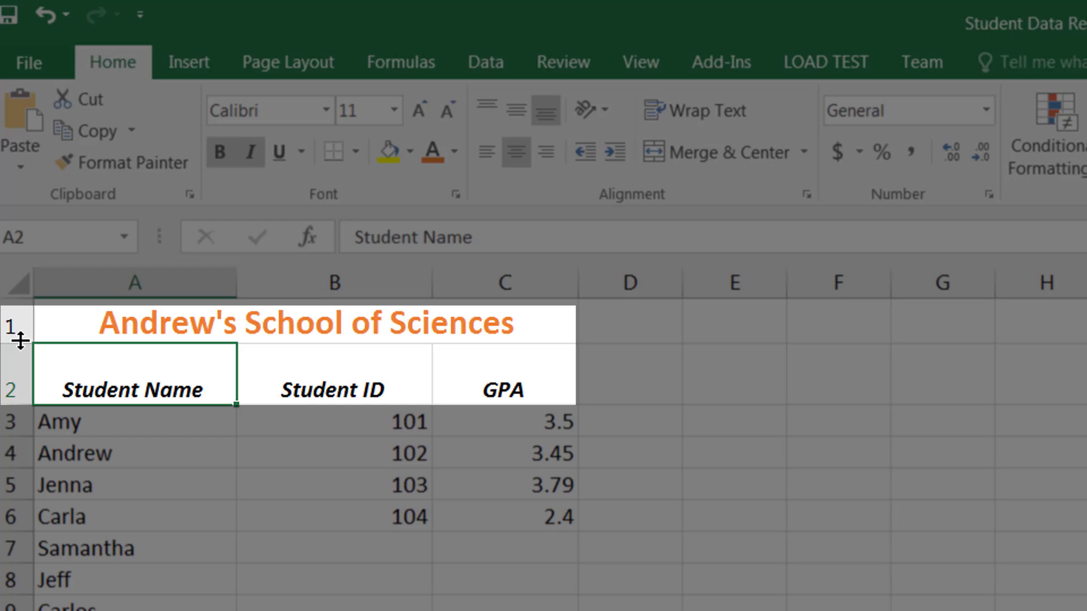
pyautogui.moveTo(21, 340); pyautogui.dragTo(20, 372)
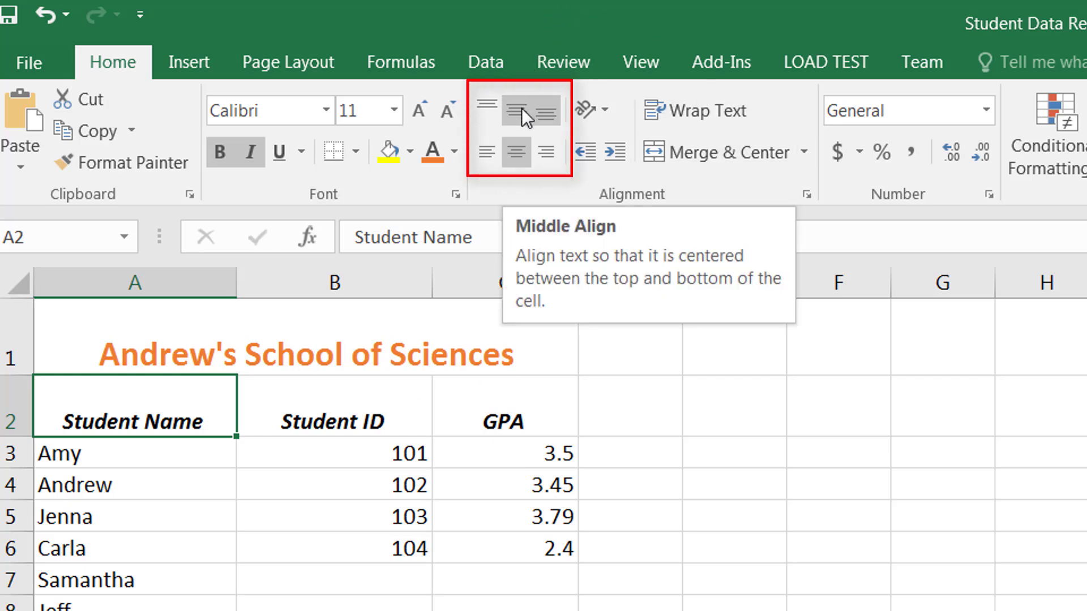
pyautogui.click(436, 309)
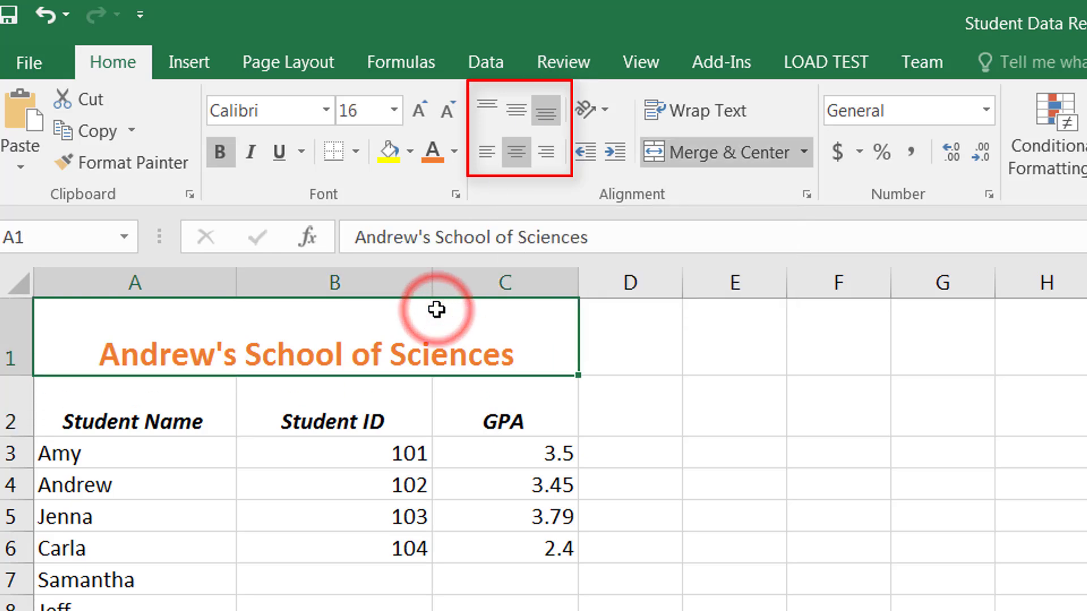
pyautogui.click(507, 104)
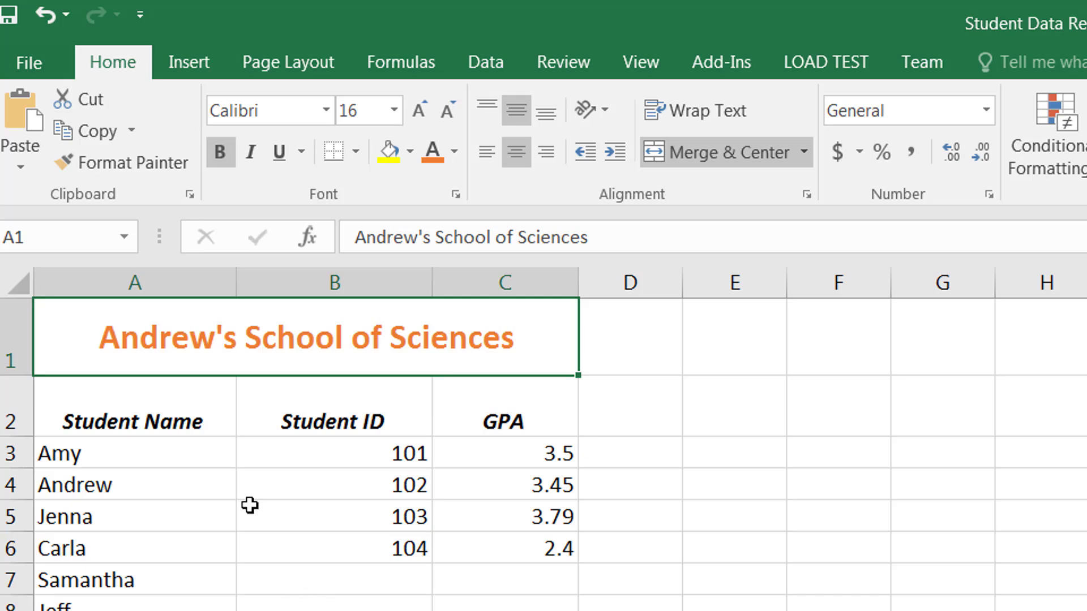
# Change the font color of the column headings in A2:C2 to a dark orange theme color.
pyautogui.click(209, 394)
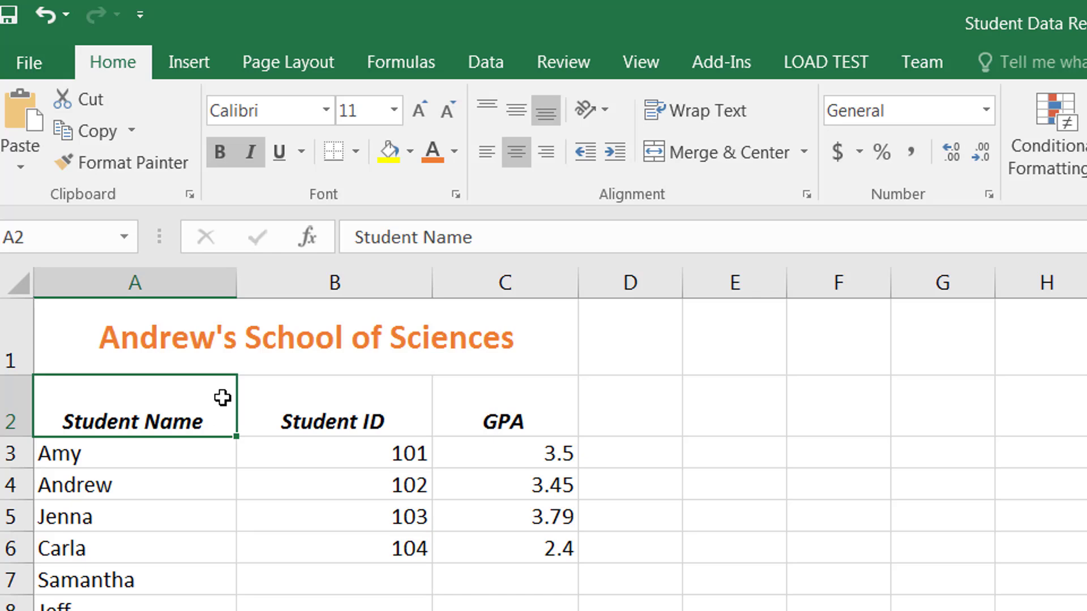
pyautogui.click(222, 398)
pyautogui.moveTo(221, 398); pyautogui.dragTo(496, 424)
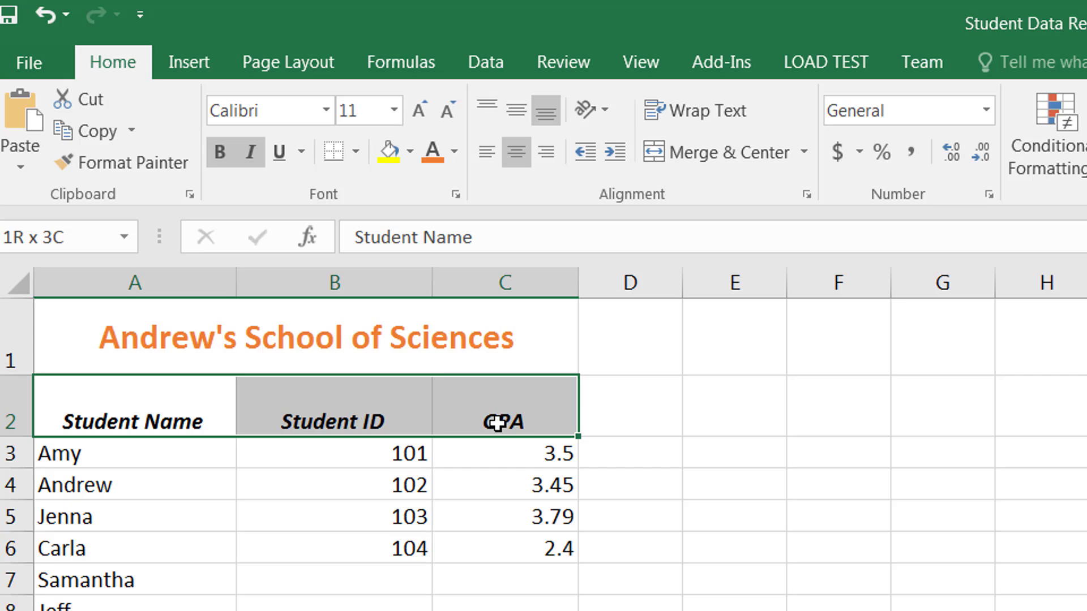
pyautogui.moveTo(497, 423); pyautogui.dragTo(497, 424)
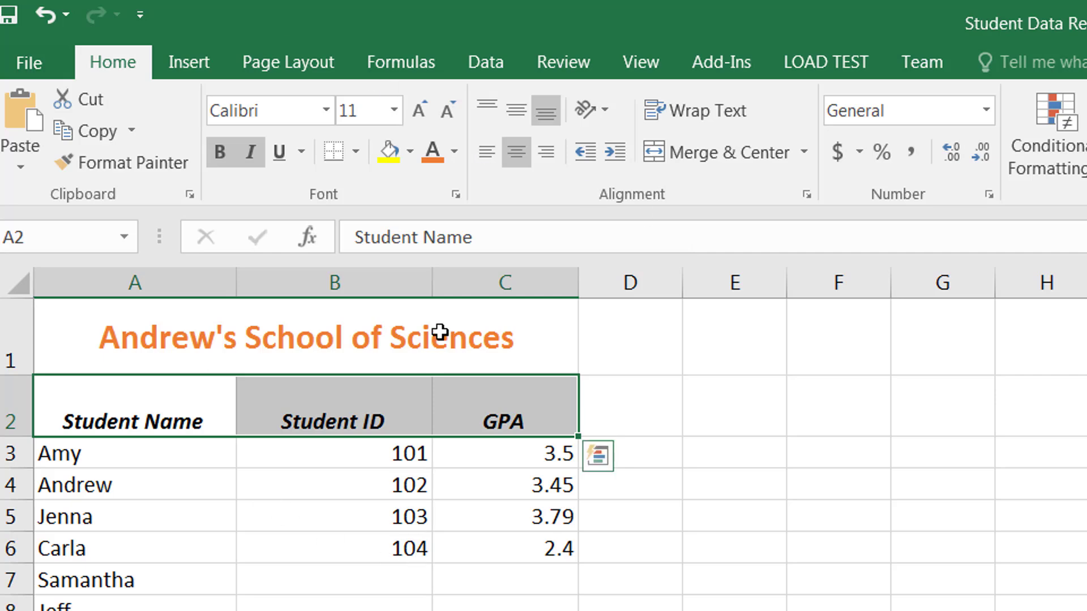
pyautogui.click(453, 152)
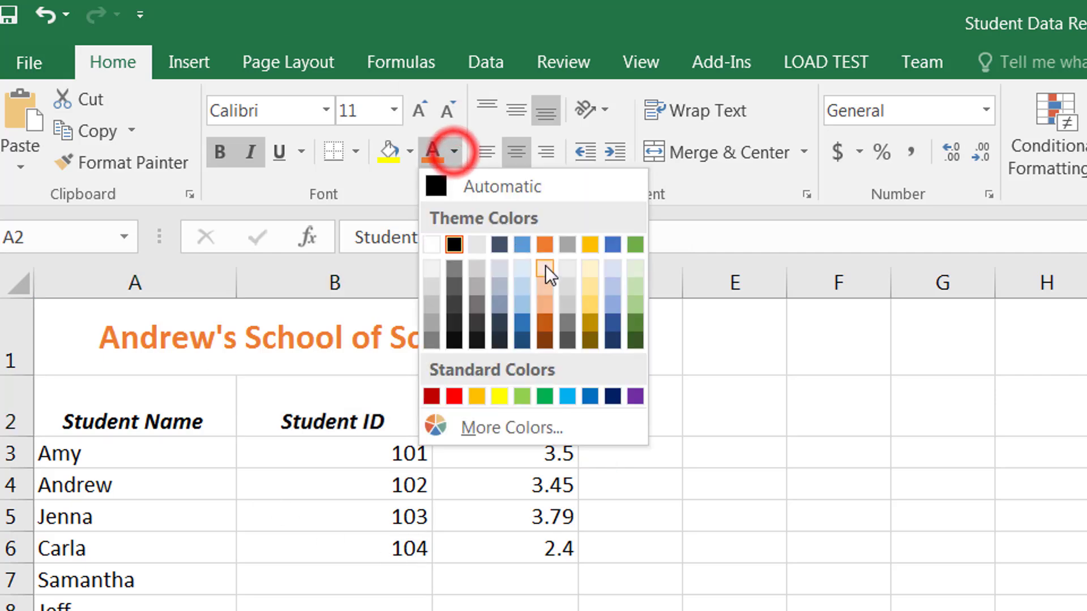
pyautogui.click(542, 319)
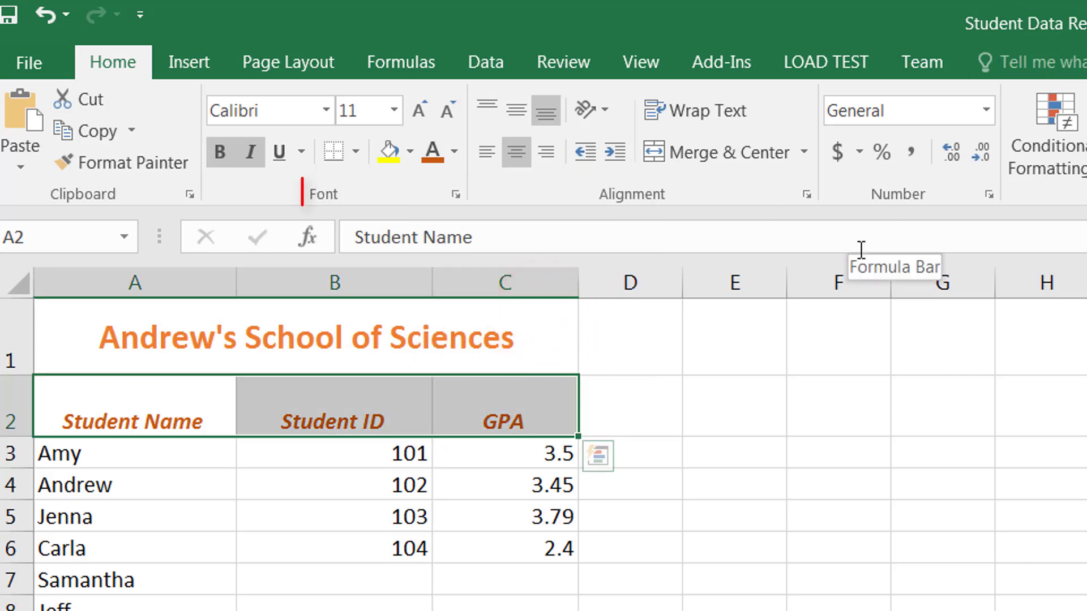
# Review the font, alignment, border and fill options for the column headings in the Format Cells dialog, and close it.
pyautogui.click(460, 196)
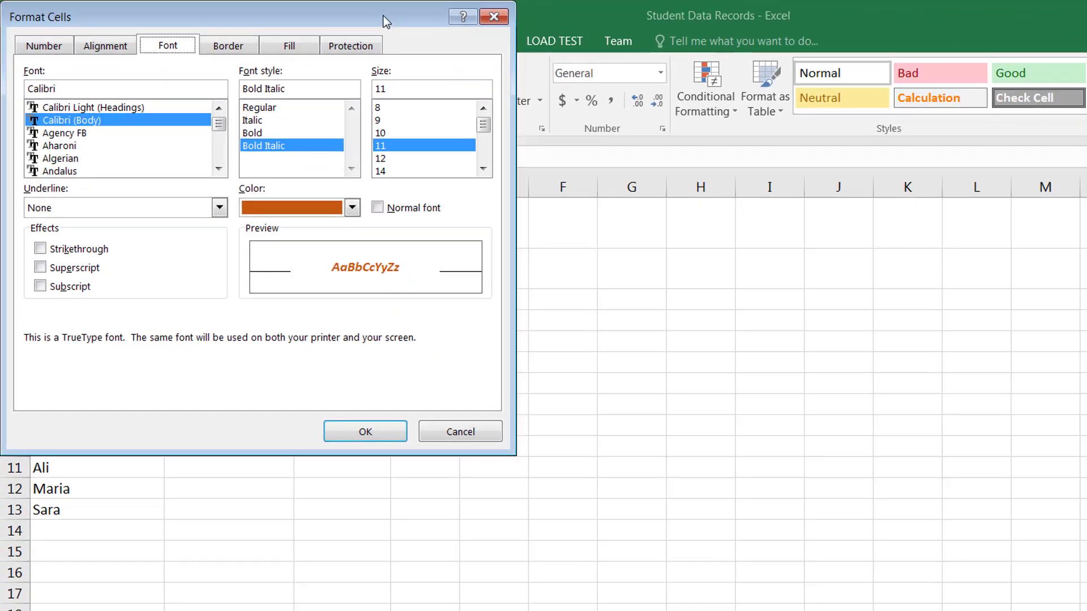
pyautogui.moveTo(382, 15); pyautogui.dragTo(918, 224)
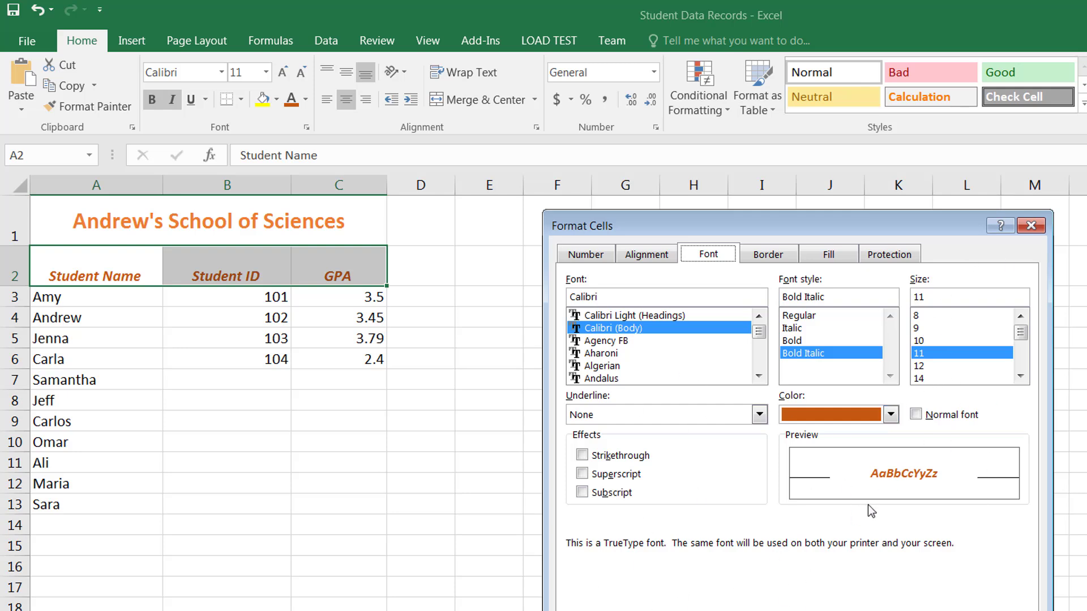
pyautogui.click(655, 255)
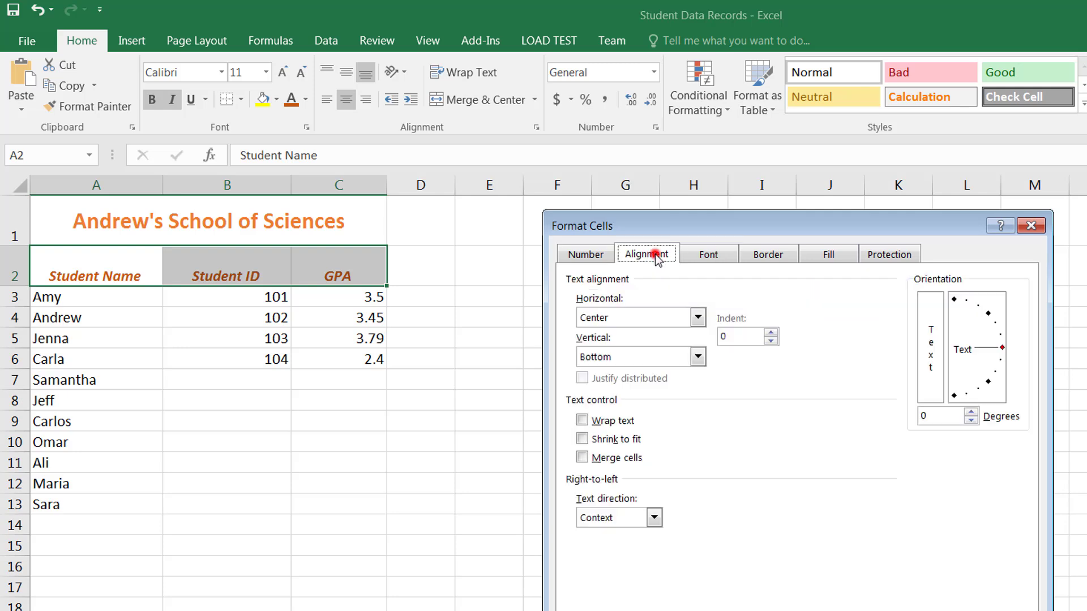
pyautogui.click(783, 256)
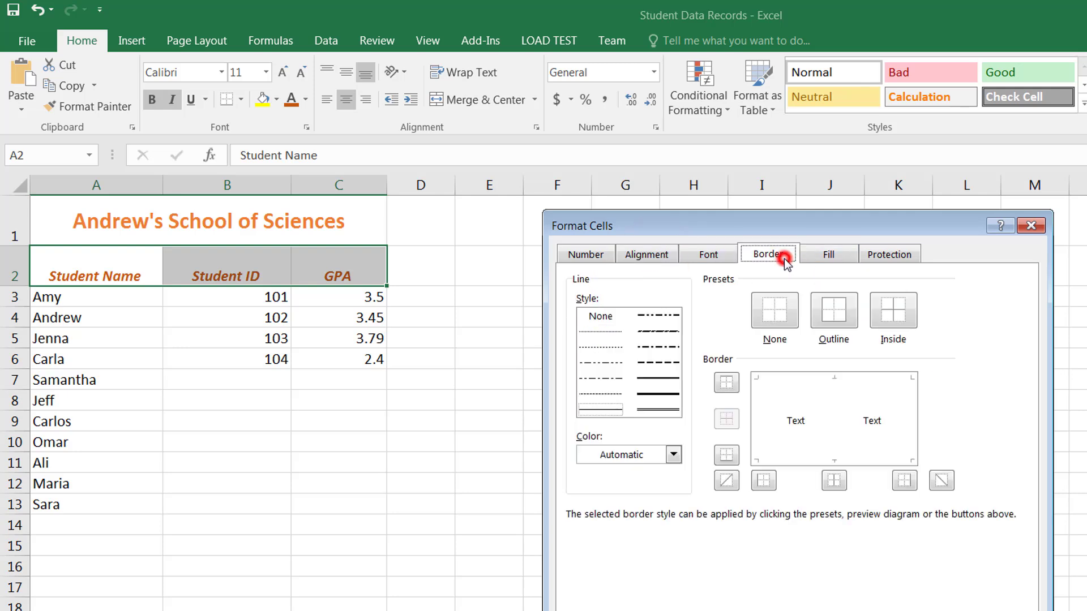
pyautogui.click(827, 253)
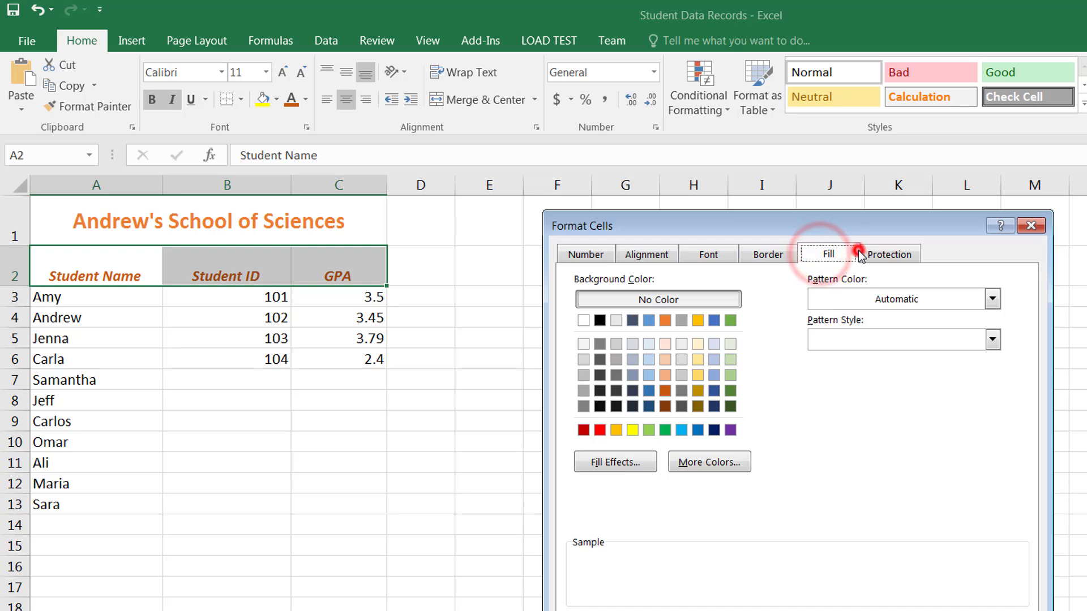
pyautogui.click(708, 255)
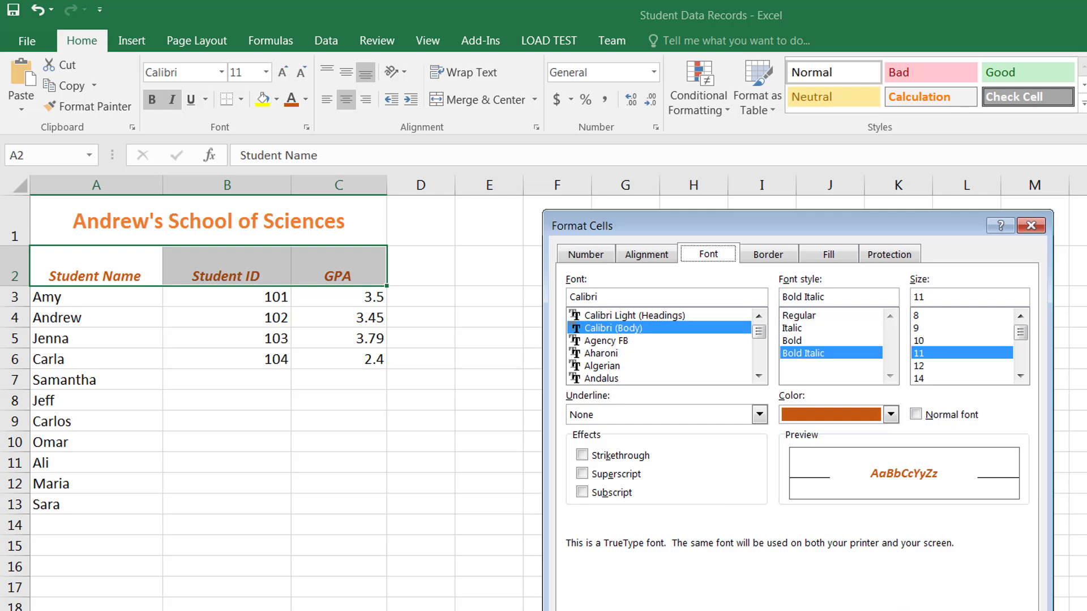
pyautogui.click(903, 609)
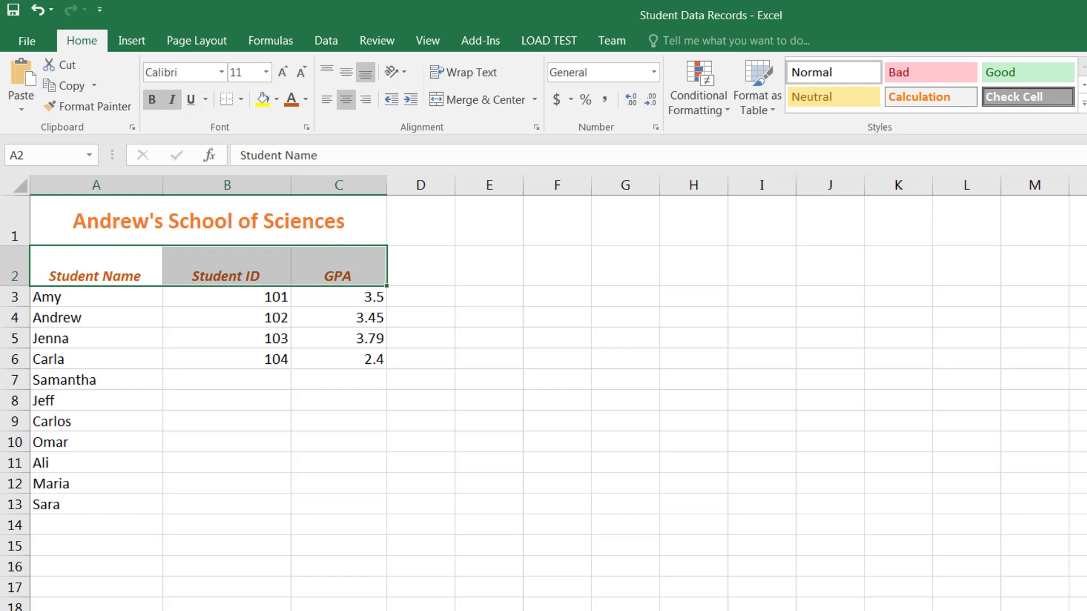
pyautogui.click(205, 366)
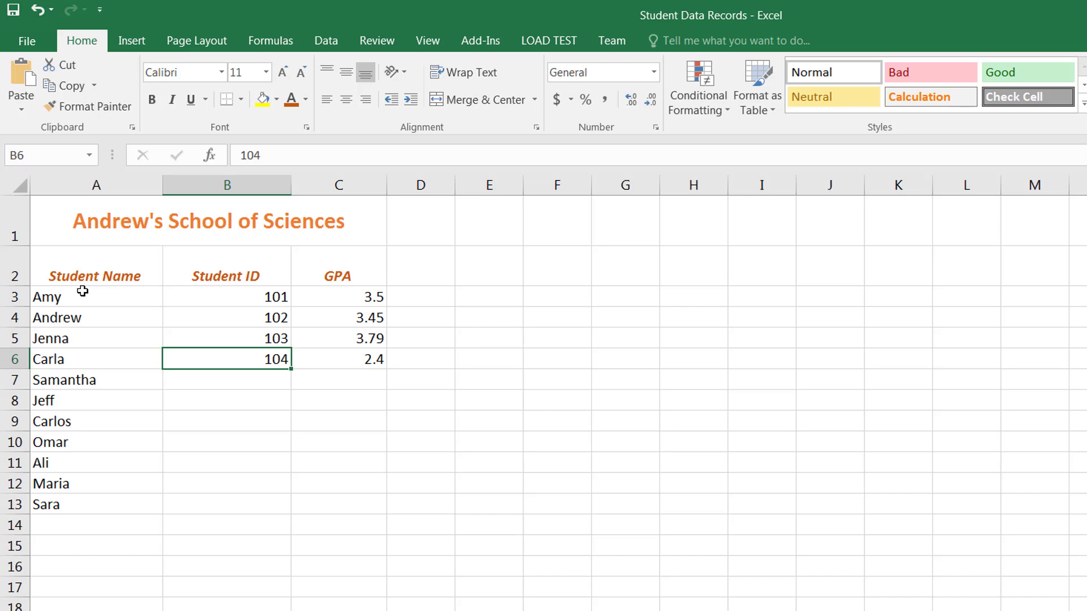
pyautogui.click(83, 291)
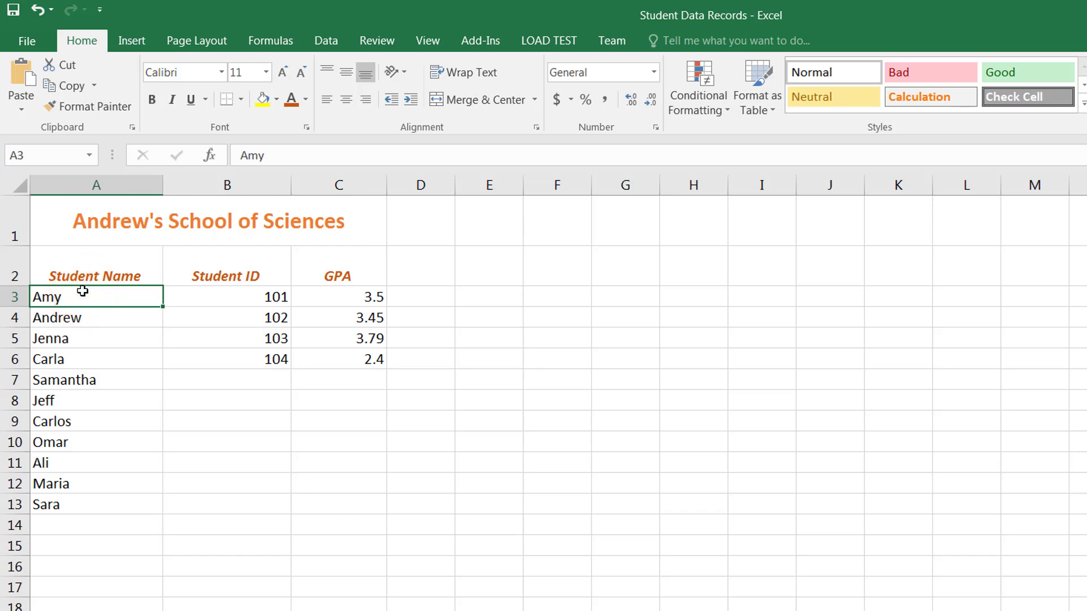
pyautogui.keyDown('shift'); pyautogui.click(88, 511); pyautogui.keyUp('shift')
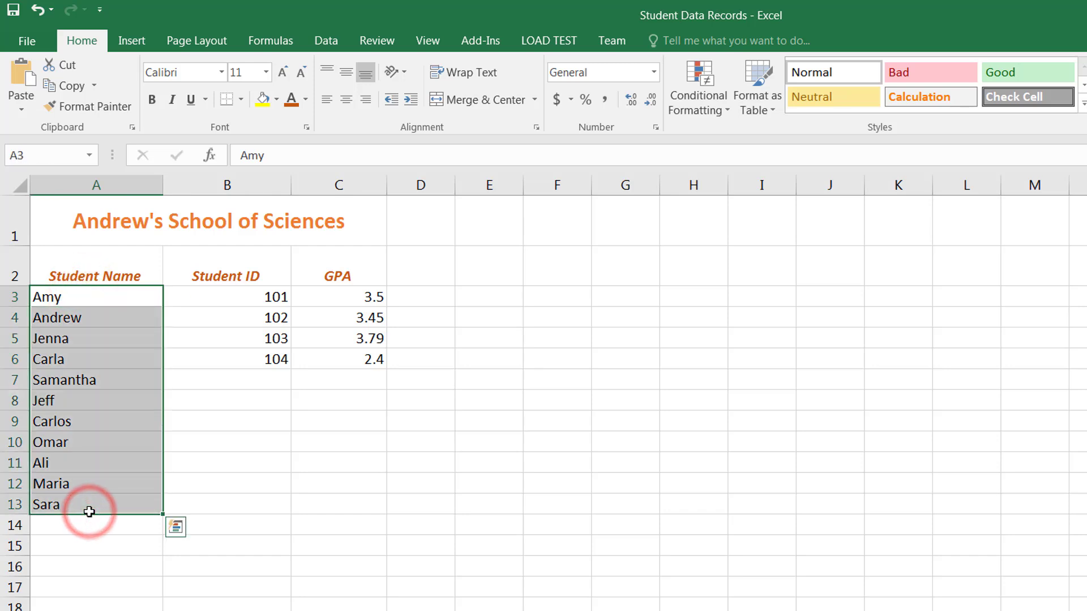
pyautogui.click(255, 457)
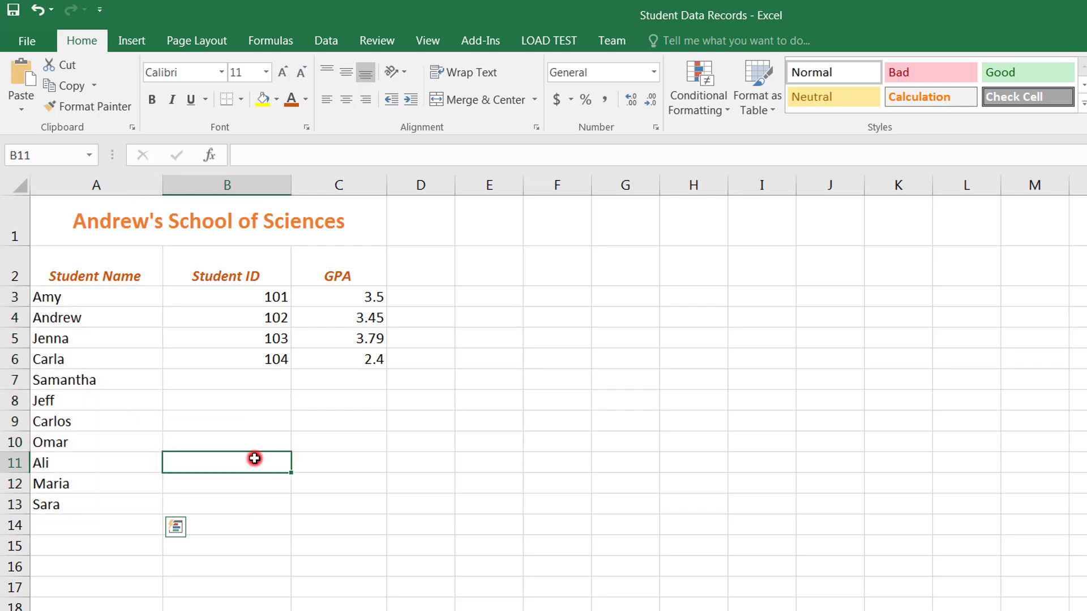
# Italicize the student names in A3:A13 and set their font to Andalus.
pyautogui.click(120, 295)
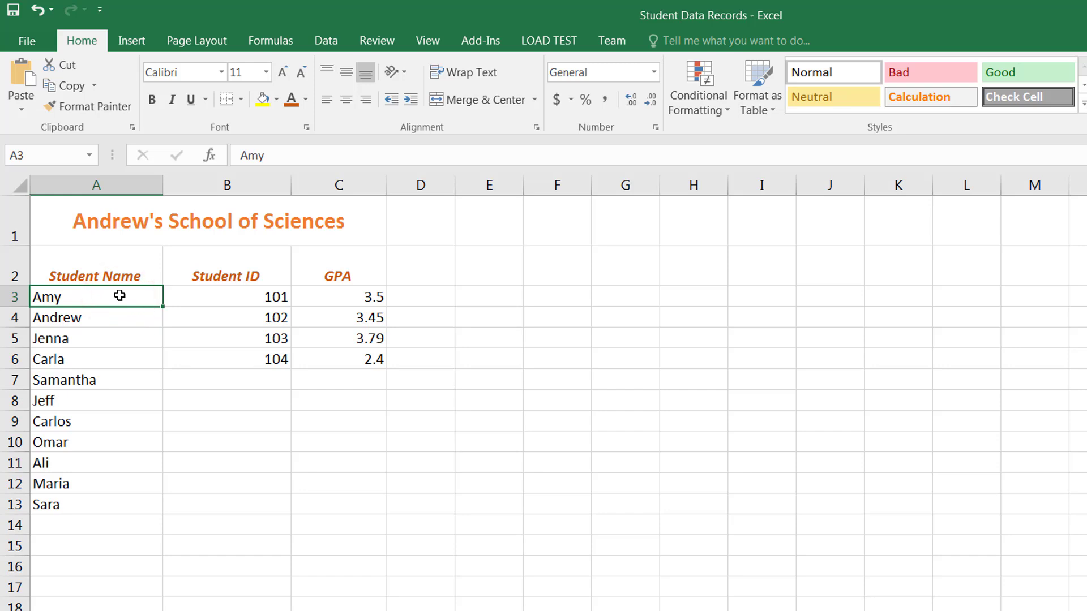
pyautogui.moveTo(119, 295); pyautogui.dragTo(122, 504)
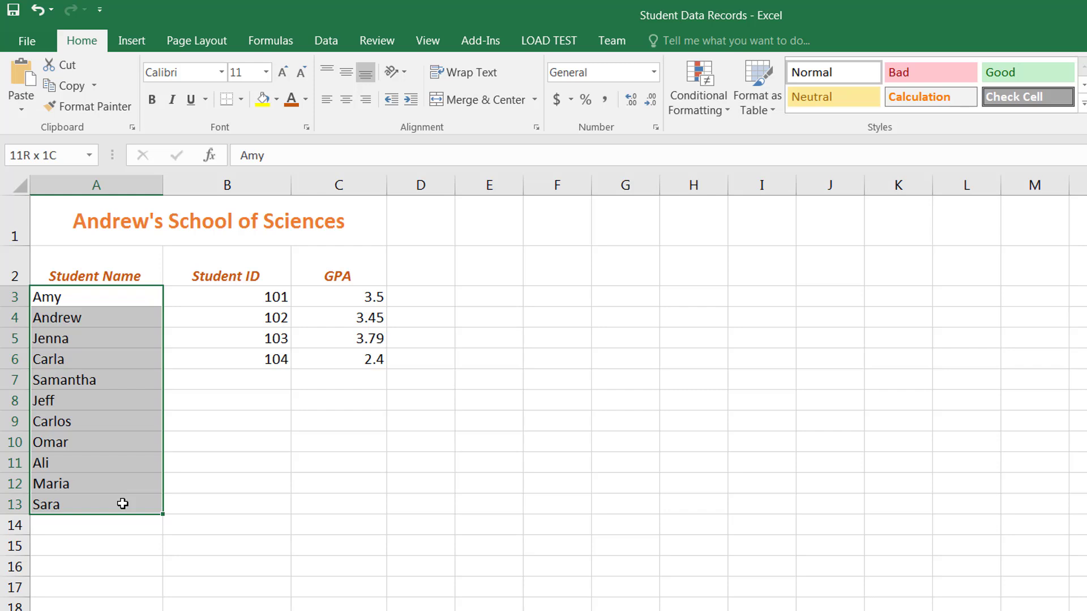
pyautogui.moveTo(122, 504); pyautogui.dragTo(123, 503)
pyautogui.click(172, 99)
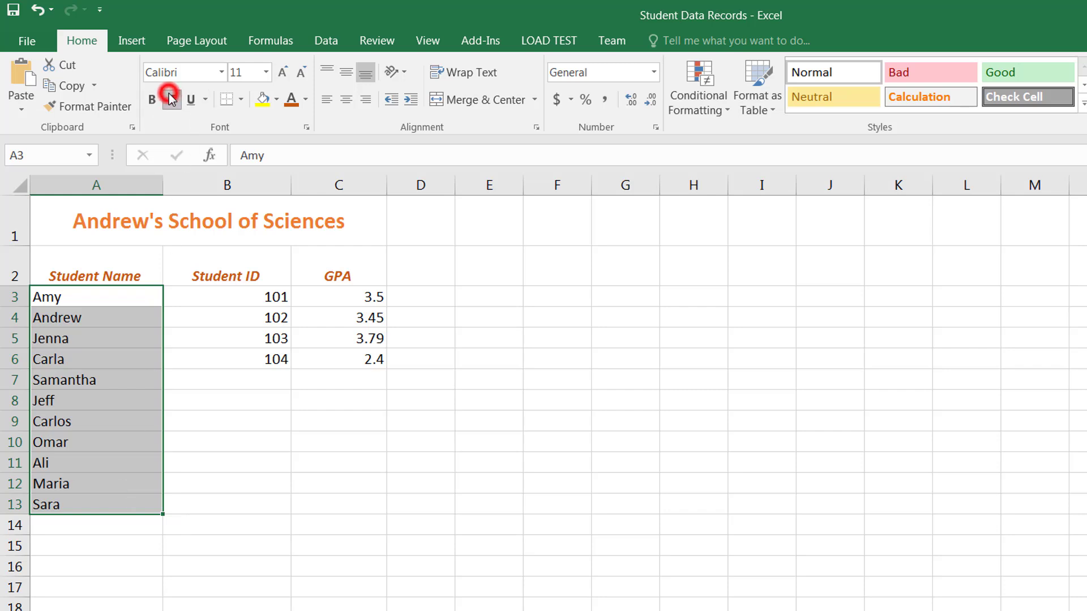
pyautogui.click(221, 72)
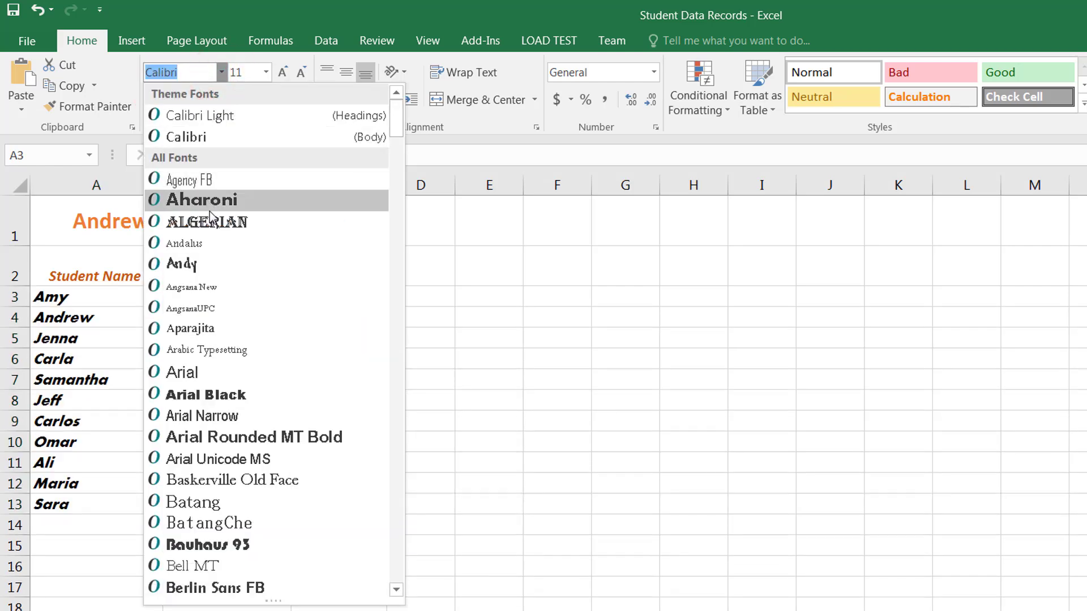
pyautogui.click(212, 235)
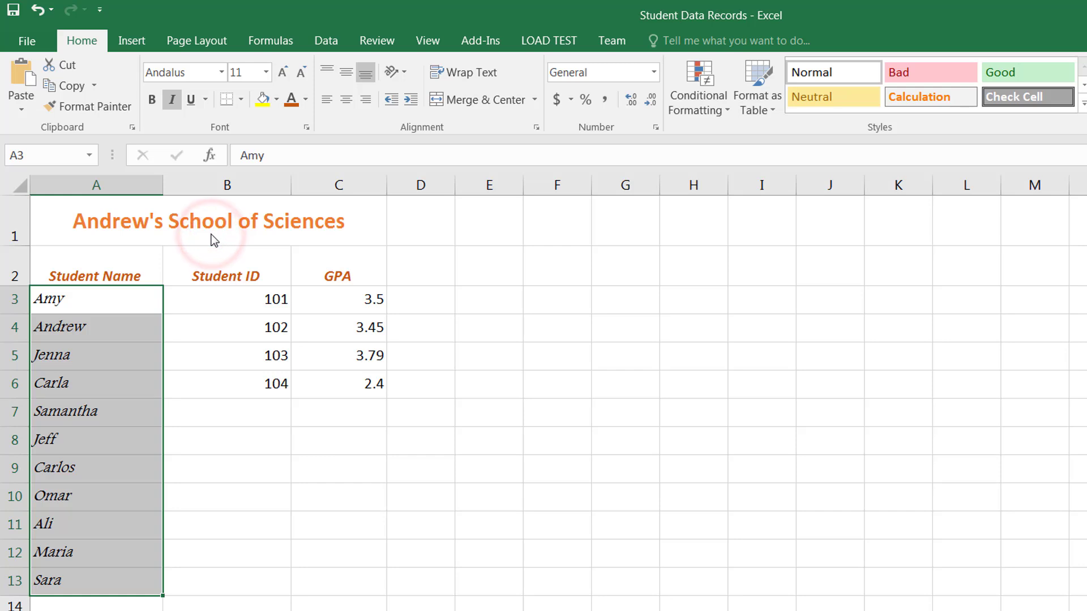
pyautogui.click(272, 446)
pyautogui.click(268, 301)
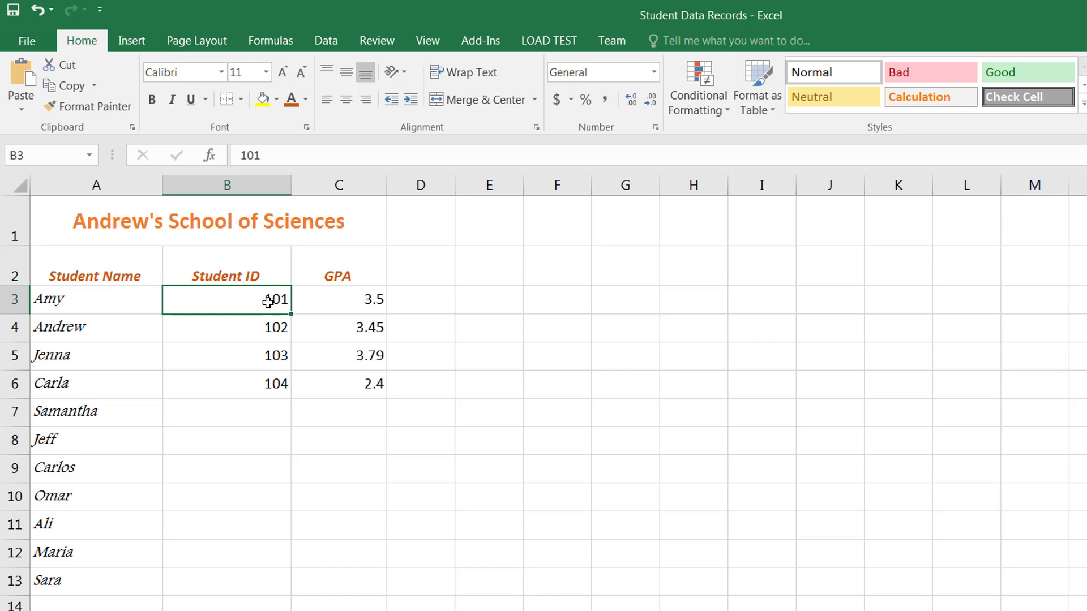
pyautogui.moveTo(243, 301); pyautogui.dragTo(327, 585)
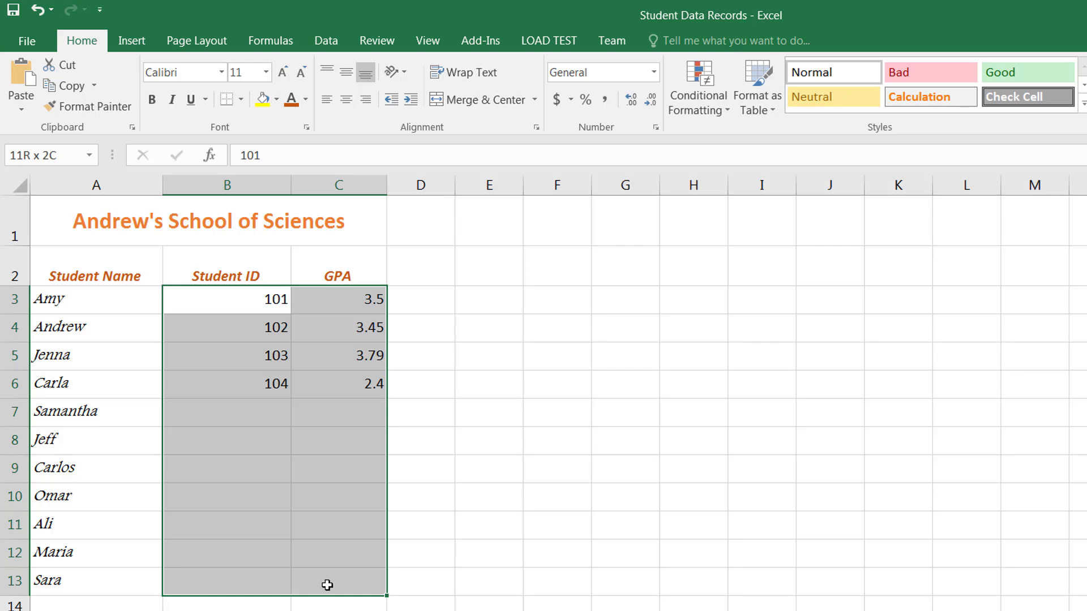
pyautogui.click(327, 583)
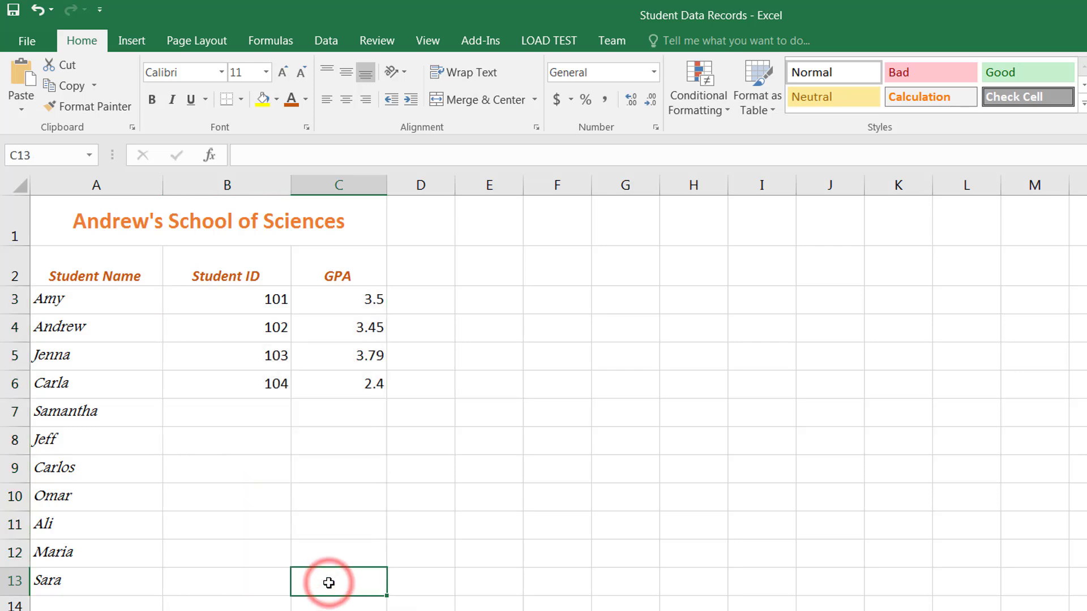
# Make the Student ID and GPA cells in B3:C13 bold with the base orange theme font color.
pyautogui.click(225, 303)
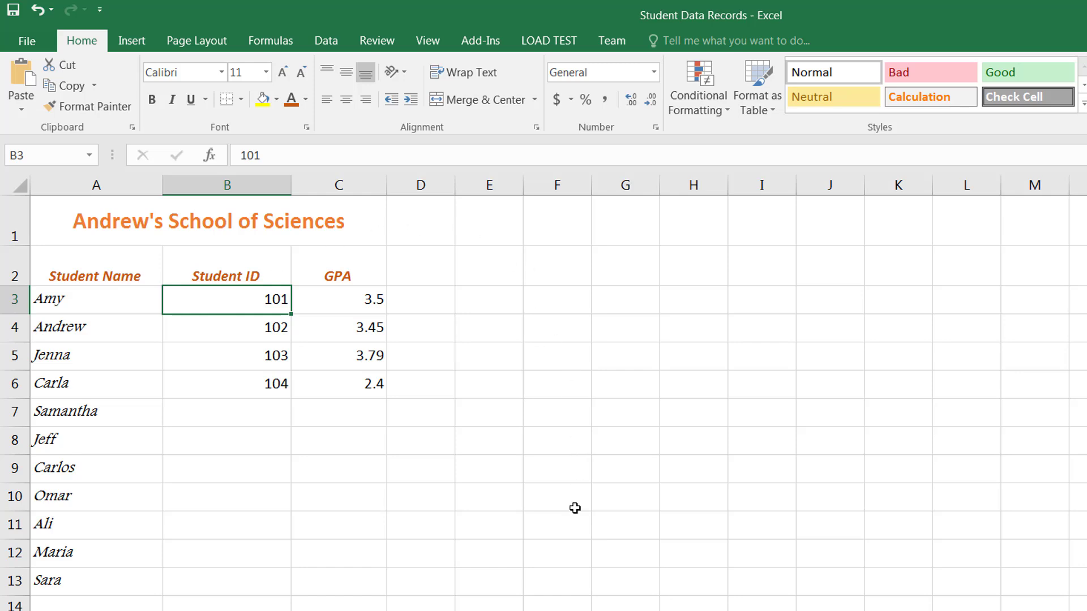
pyautogui.hotkey('ctrl', 'shift', 'Down')
pyautogui.keyDown('shift'); pyautogui.click(340, 588); pyautogui.keyUp('shift')
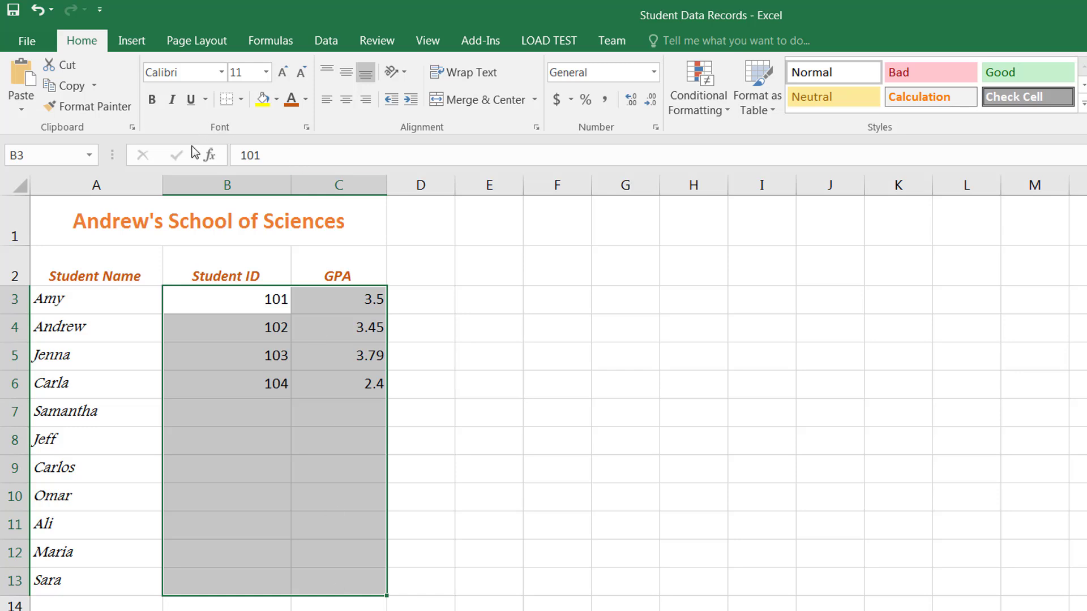
pyautogui.click(152, 100)
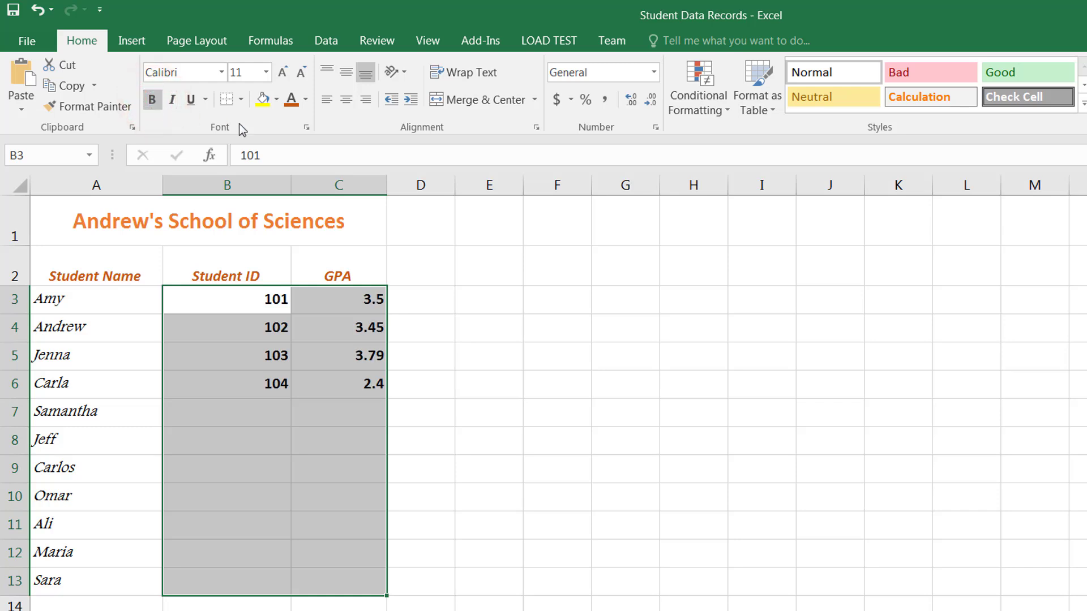
pyautogui.click(306, 99)
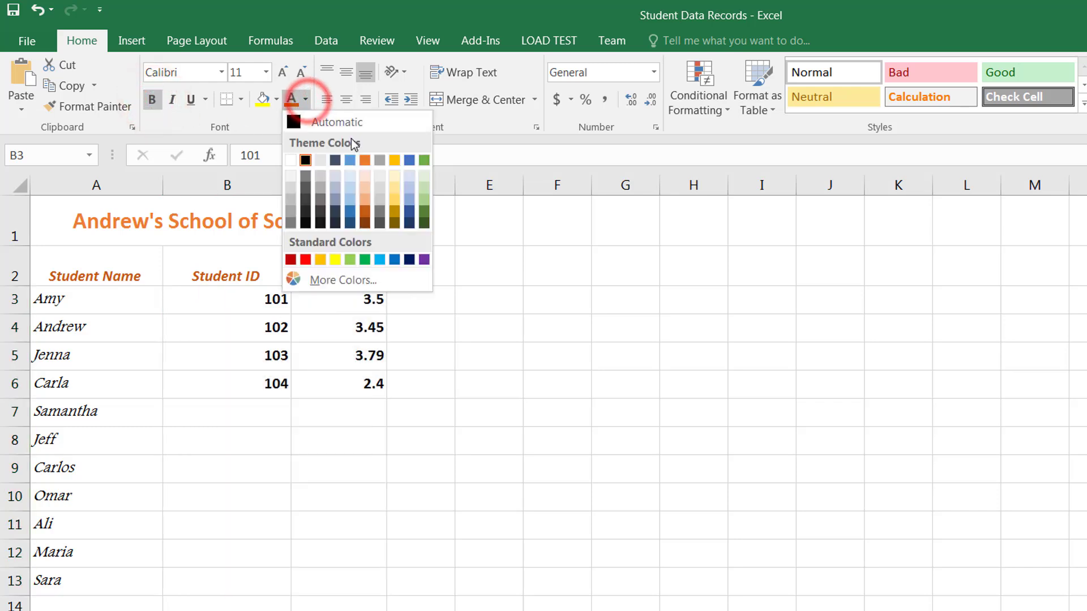
pyautogui.click(364, 161)
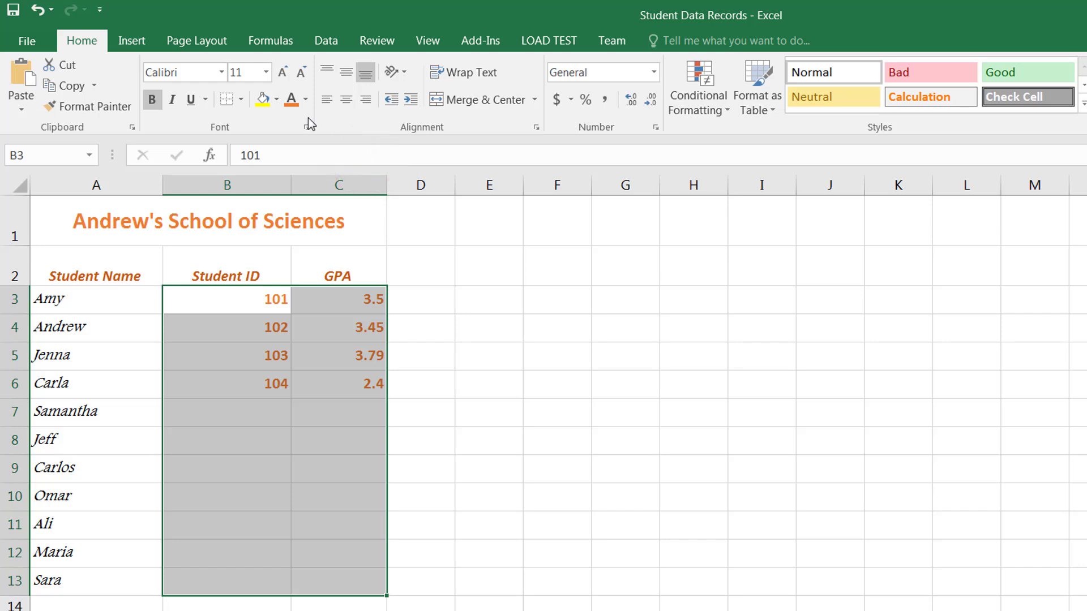
# Try the Andy and Aparajita fonts on the Student ID and GPA cells in B3:C13.
pyautogui.click(222, 72)
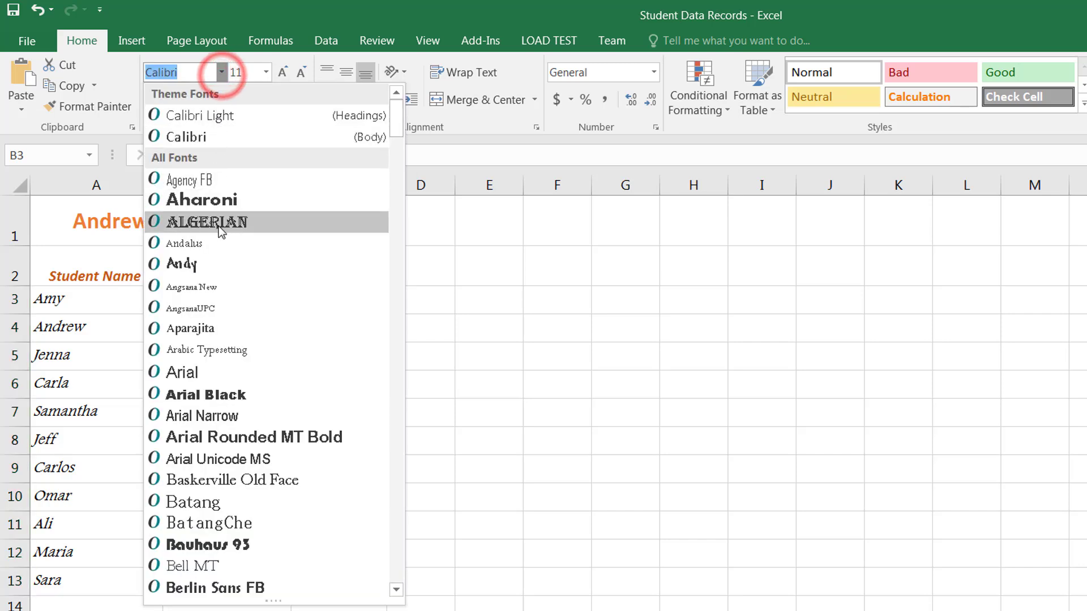
pyautogui.click(222, 262)
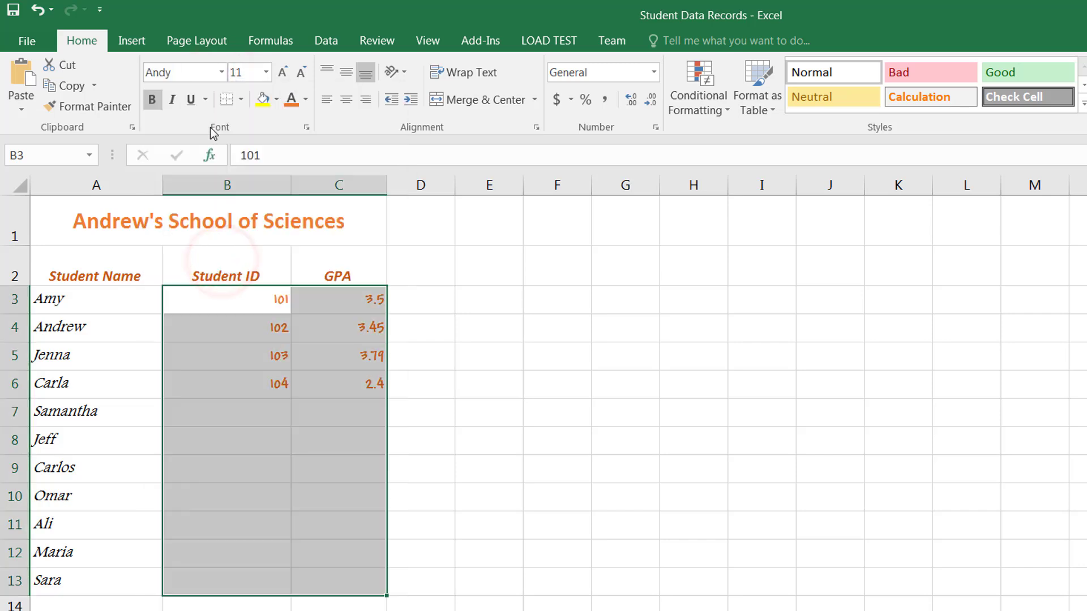
pyautogui.click(221, 72)
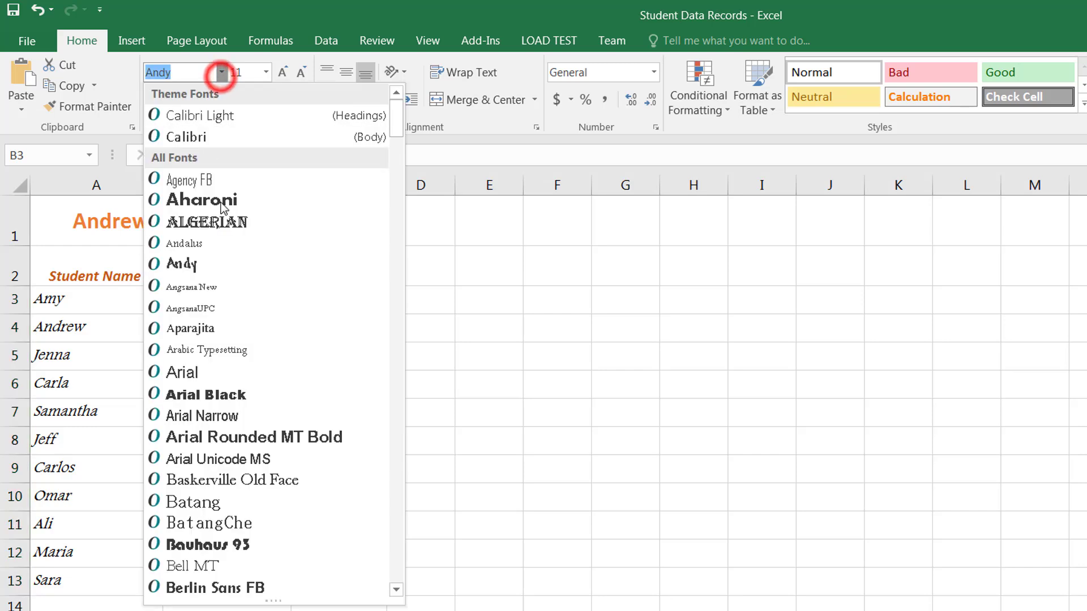
pyautogui.click(225, 324)
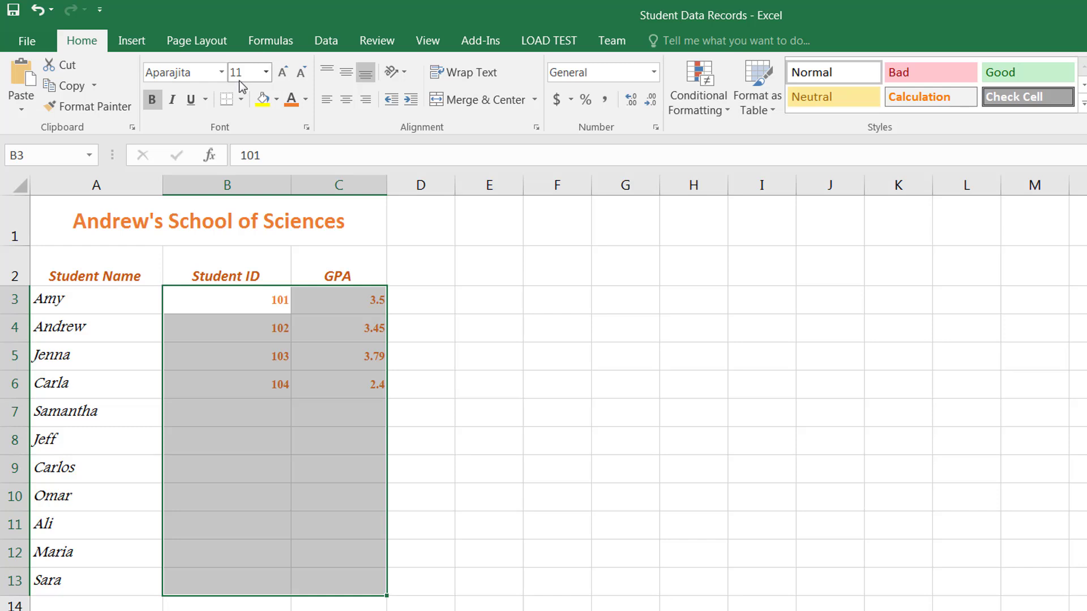
# Set the font of the Student ID and GPA cells in B3:C13 to Arial.
pyautogui.click(218, 74)
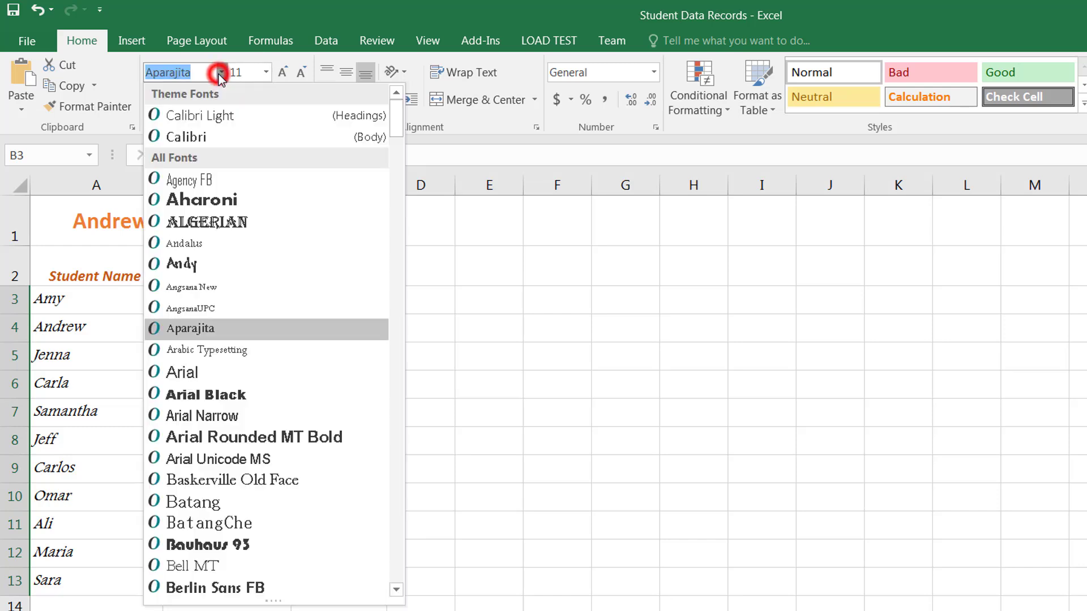
pyautogui.click(227, 376)
pyautogui.click(230, 379)
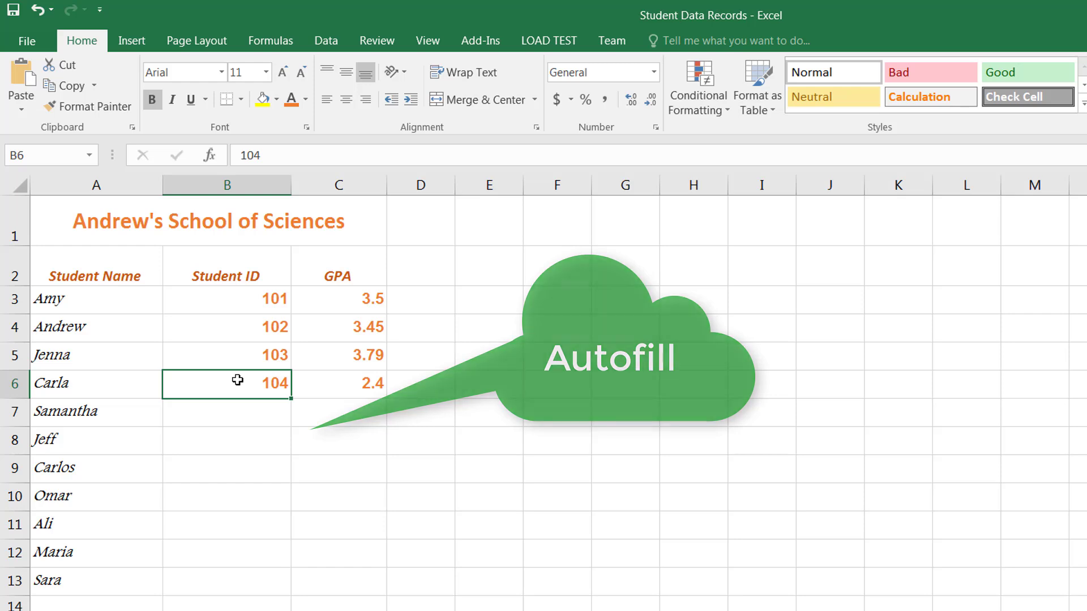
pyautogui.click(275, 295)
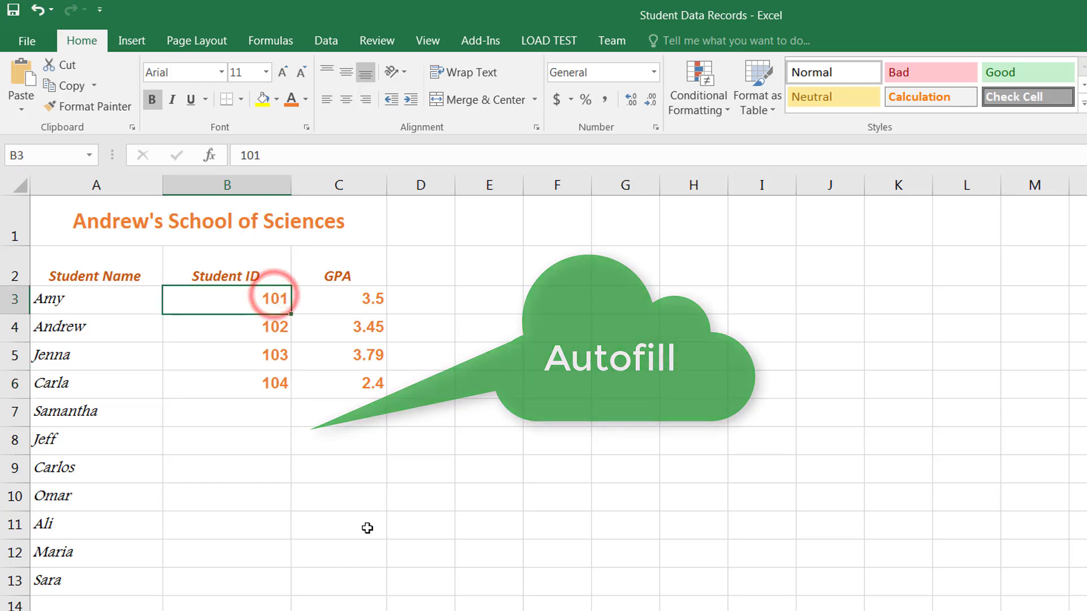
pyautogui.press('Down')
pyautogui.press('Down')
pyautogui.press('Down')
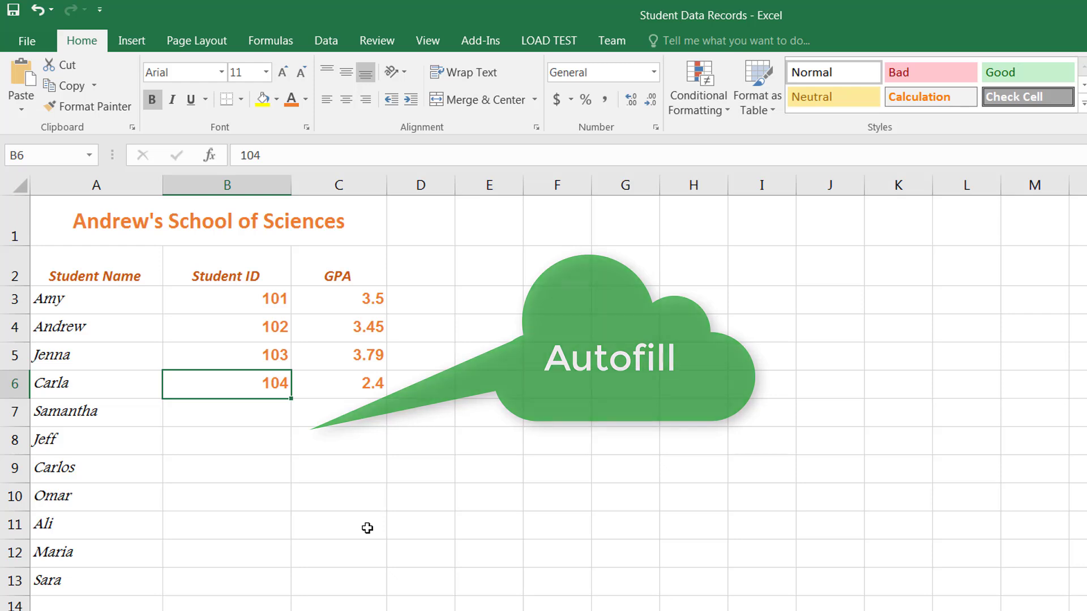
# Autofill the Student ID series from B3:B6 down through B13.
pyautogui.click(270, 295)
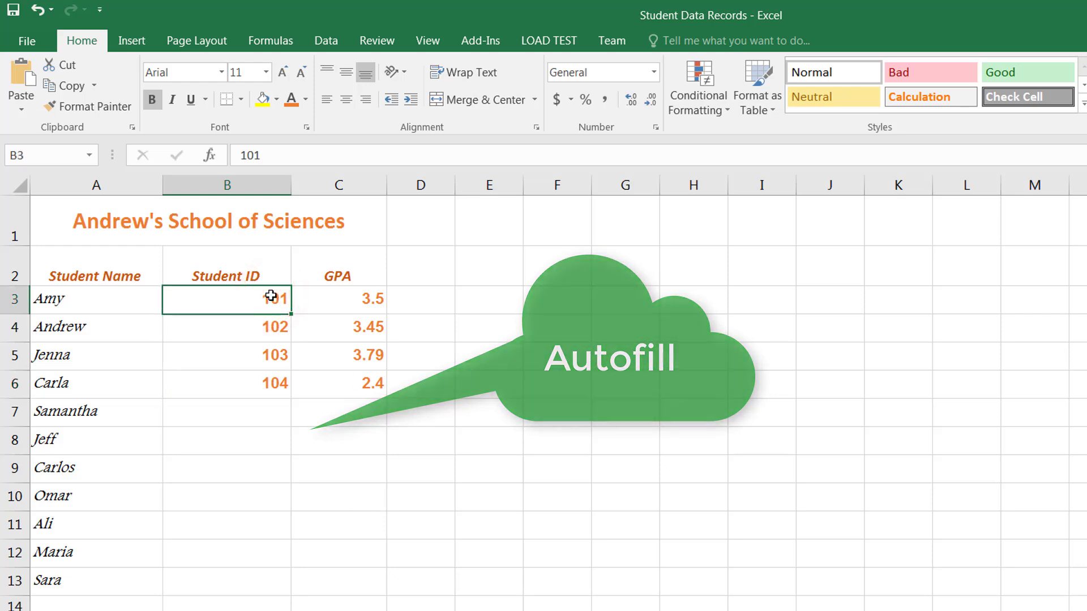
pyautogui.keyDown('shift'); pyautogui.click(243, 385); pyautogui.keyUp('shift')
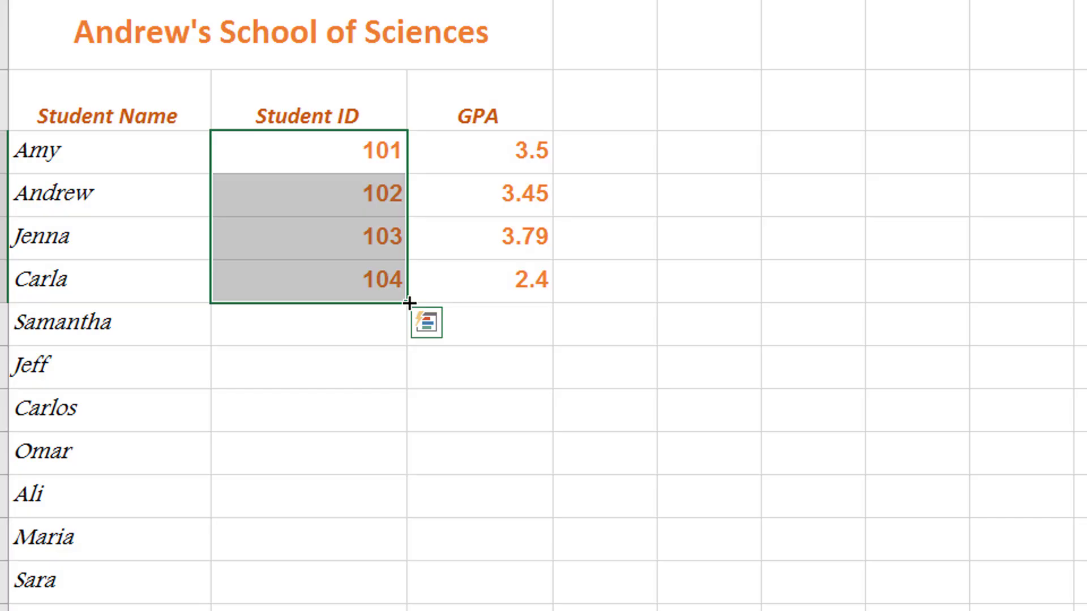
pyautogui.moveTo(408, 302); pyautogui.dragTo(407, 589)
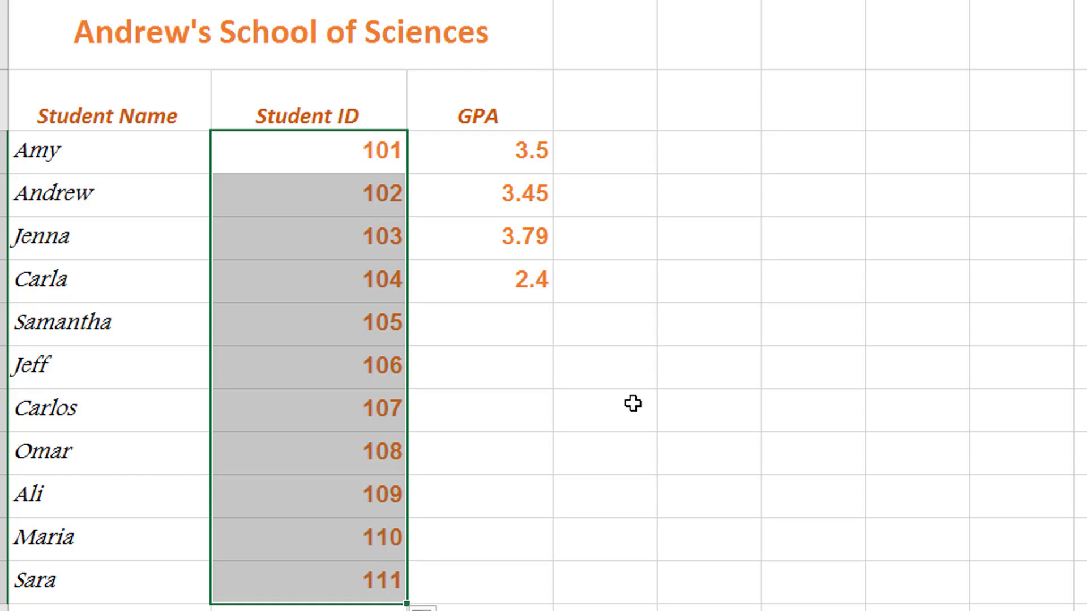
# Enter the GPA values 4.0, 3.5 and 3.56 in cells C7 to C9.
pyautogui.click(475, 321)
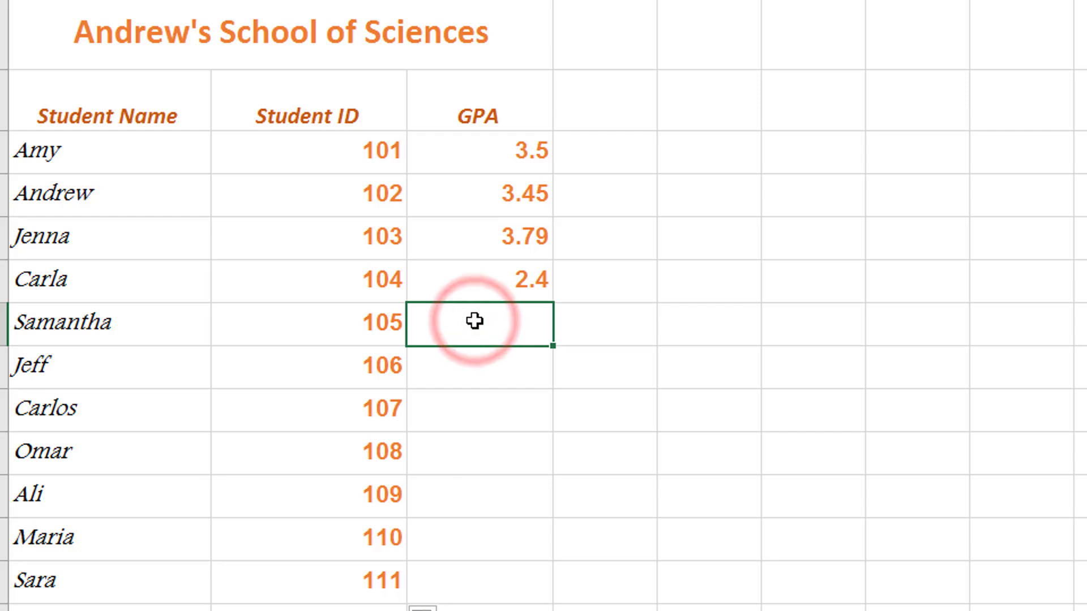
pyautogui.write('4.0')
pyautogui.press('Return')
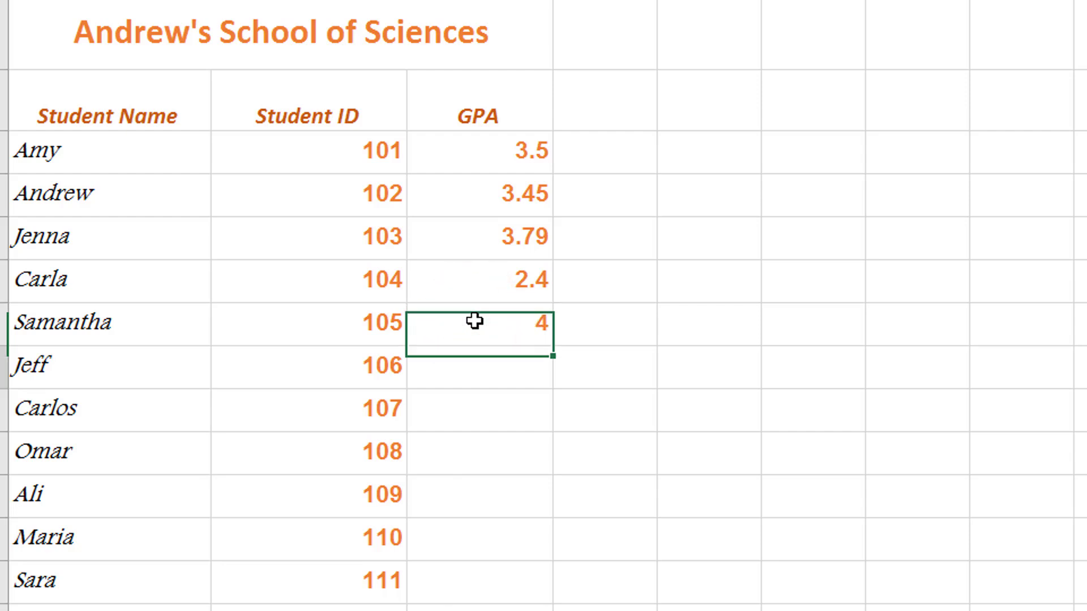
pyautogui.write('3.5')
pyautogui.press('Return')
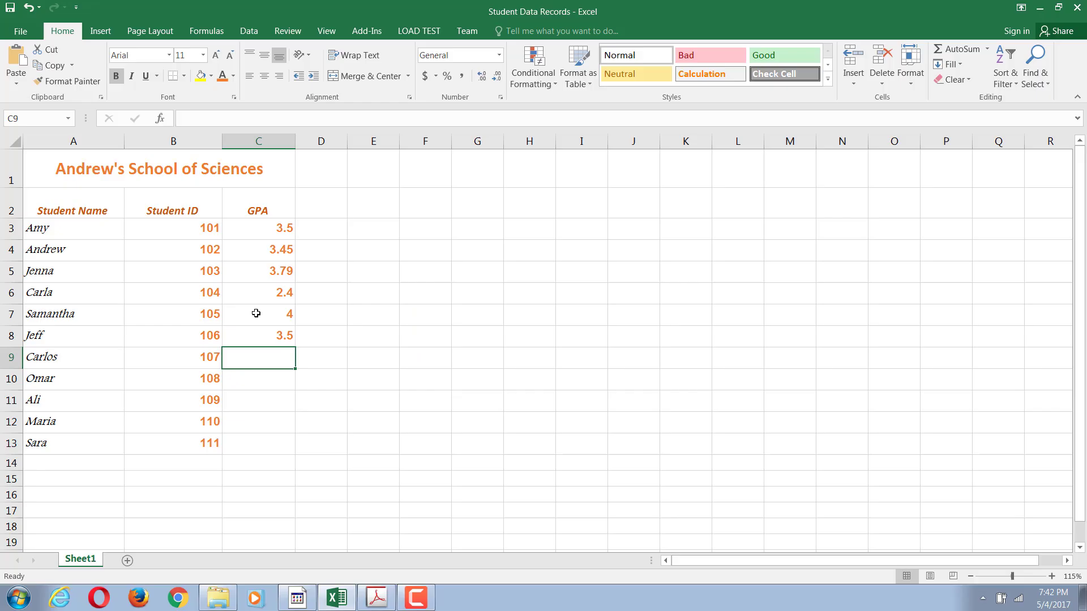
pyautogui.write('3.56')
pyautogui.press('Return')
# Enter the GPA values 2.4, 3.6, 3 and 2 in cells C10 to C13.
pyautogui.write('2.4')
pyautogui.press('Return')
pyautogui.write('3.6')
pyautogui.press('Return')
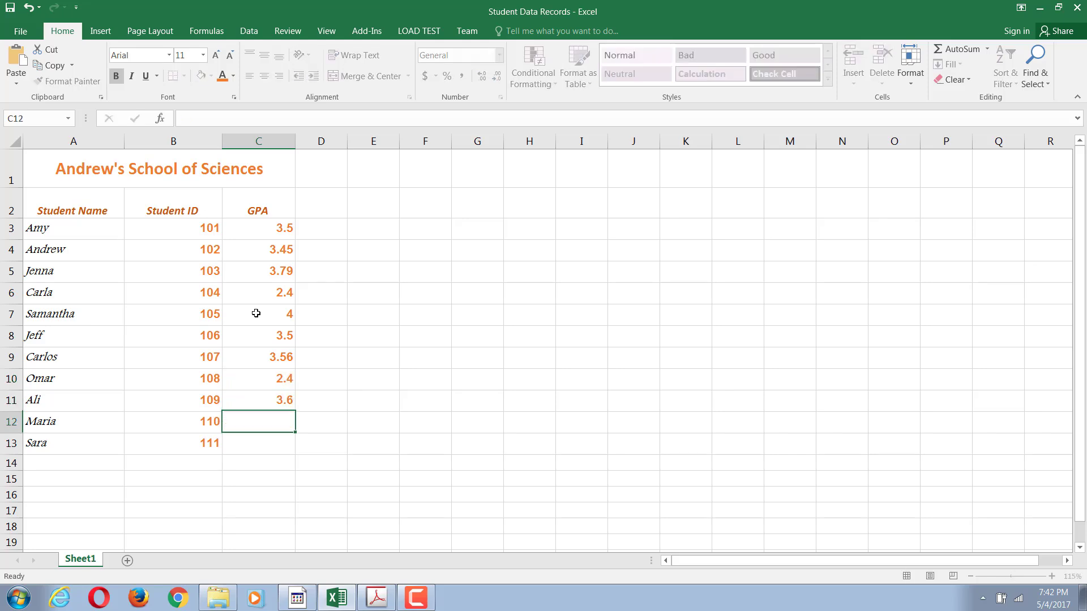
pyautogui.write('3')
pyautogui.press('Return')
pyautogui.write('2')
pyautogui.press('Return')
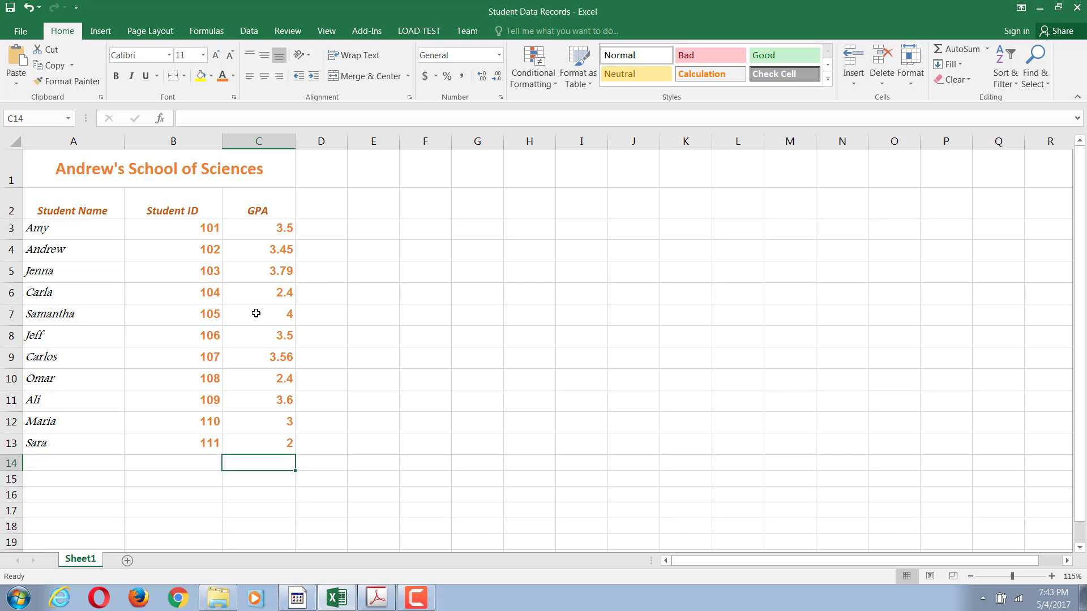
# Fill the merged school title cell in row 1 with a light orange theme color.
pyautogui.click(224, 171)
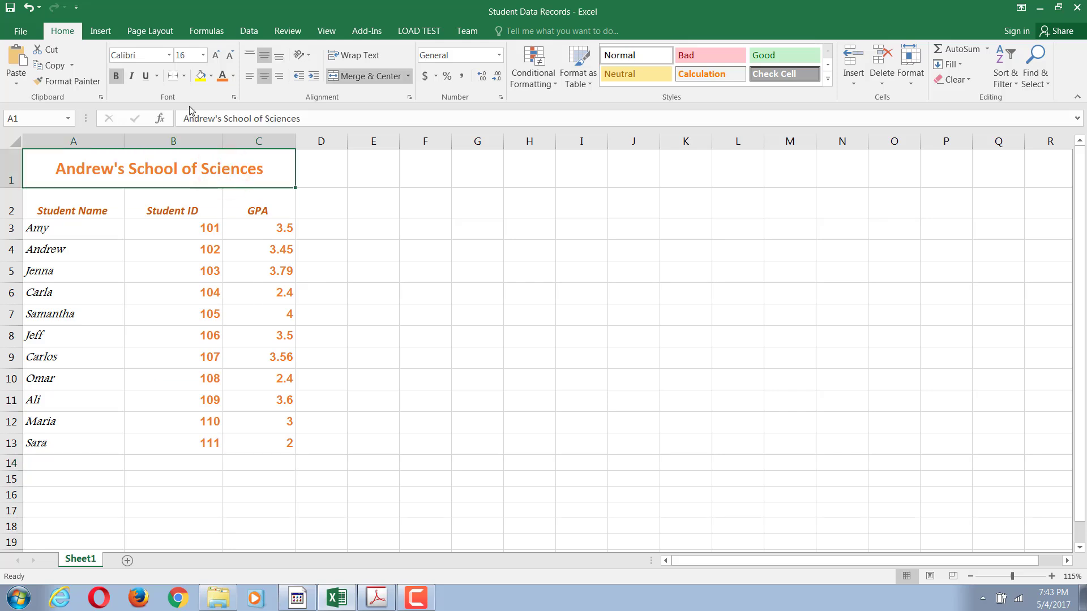
pyautogui.click(213, 77)
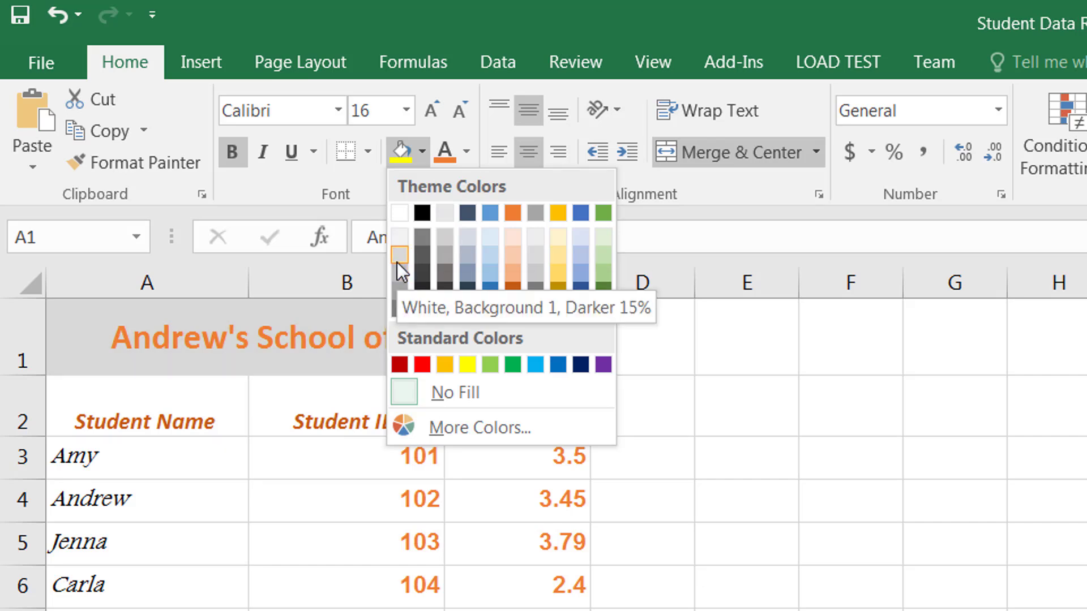
pyautogui.click(511, 263)
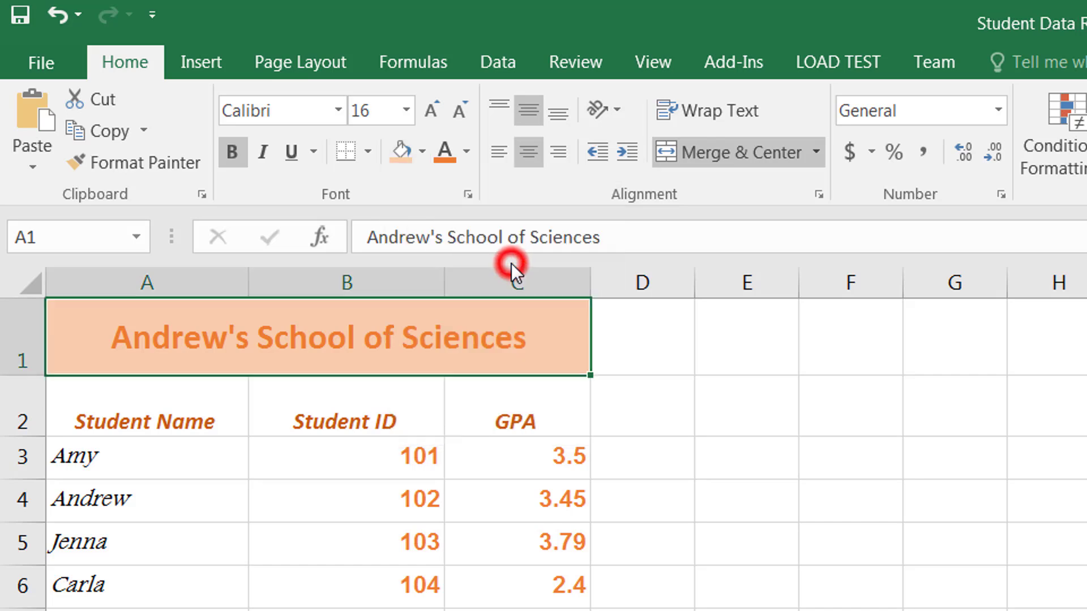
# Fill the column headings in A2:C2 with the lightest orange theme color.
pyautogui.moveTo(180, 399); pyautogui.dragTo(553, 393)
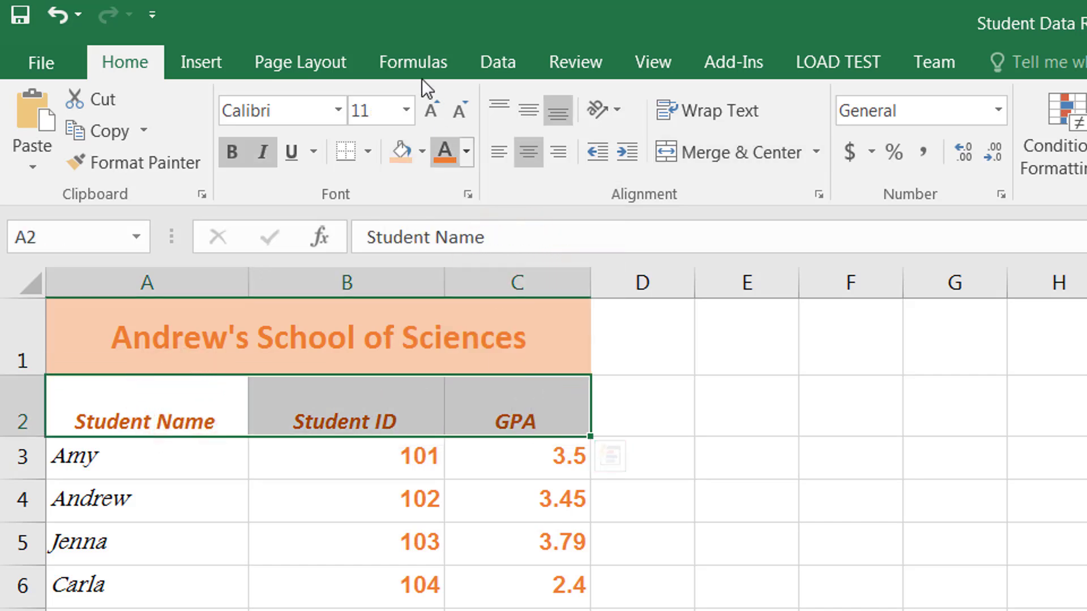
pyautogui.click(421, 149)
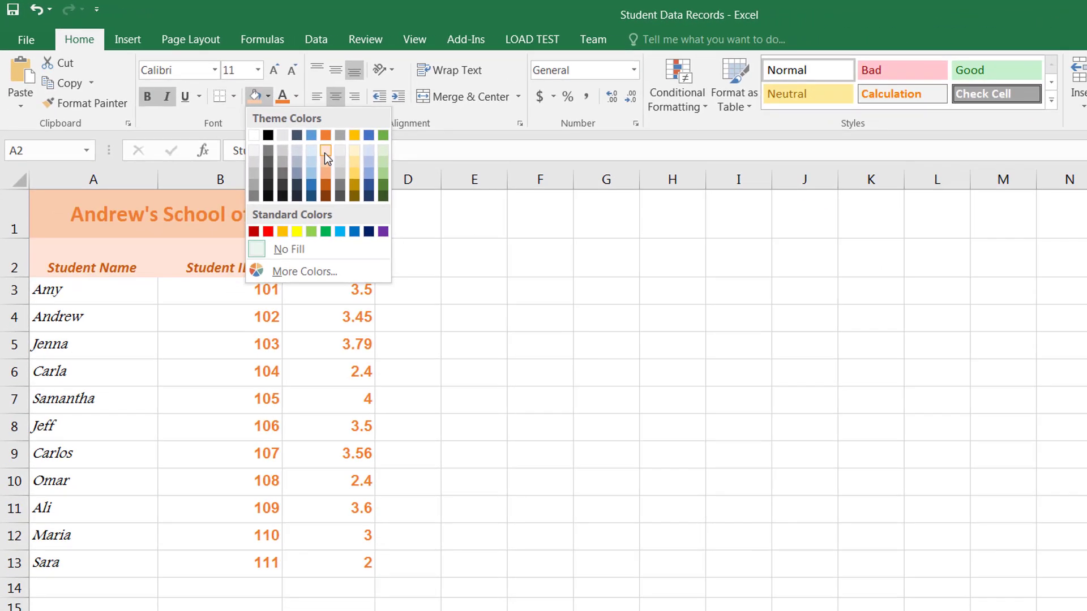
pyautogui.click(325, 152)
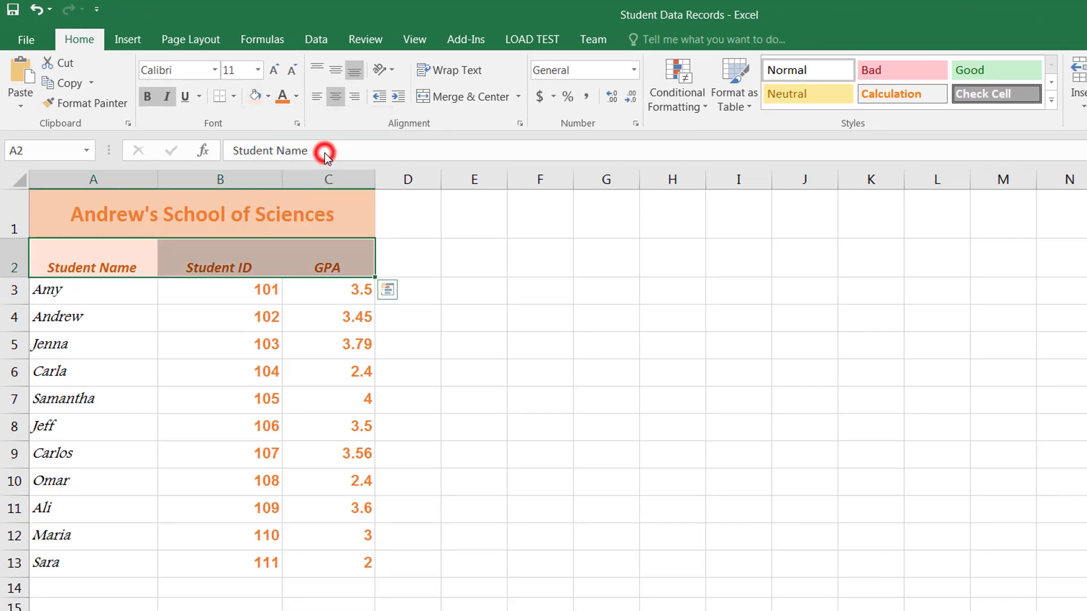
# Fill the student entries in A3:C13 with the light gray theme color.
pyautogui.moveTo(115, 301); pyautogui.dragTo(358, 560)
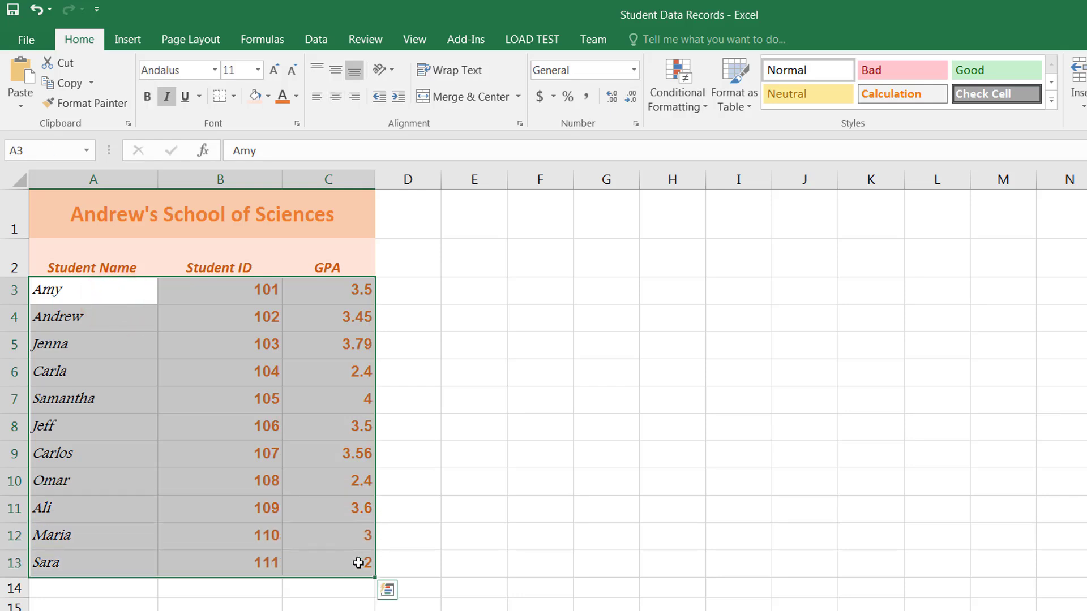
pyautogui.click(268, 96)
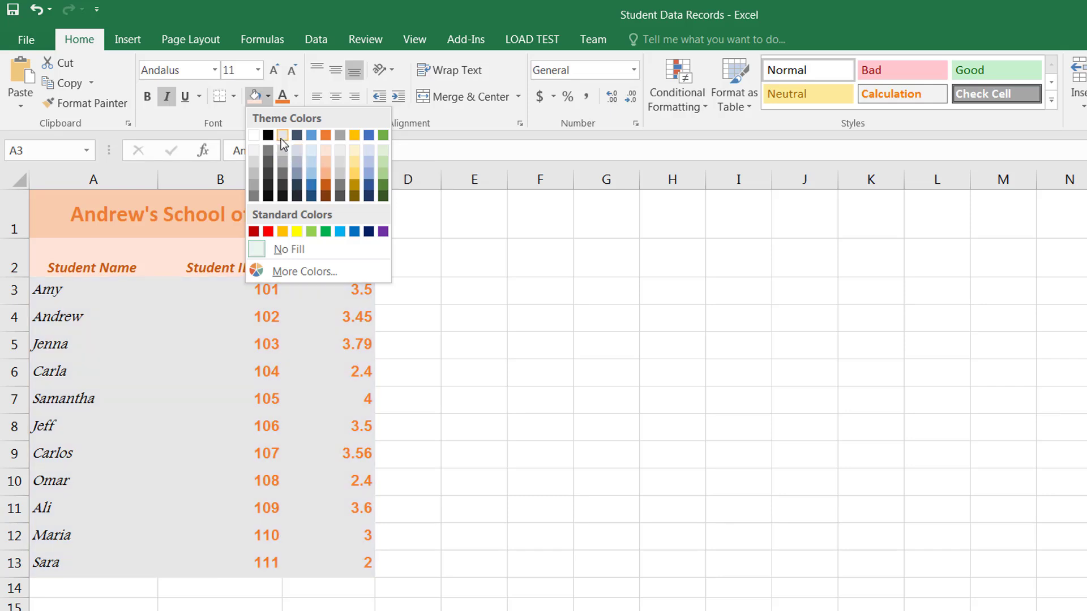
pyautogui.click(281, 137)
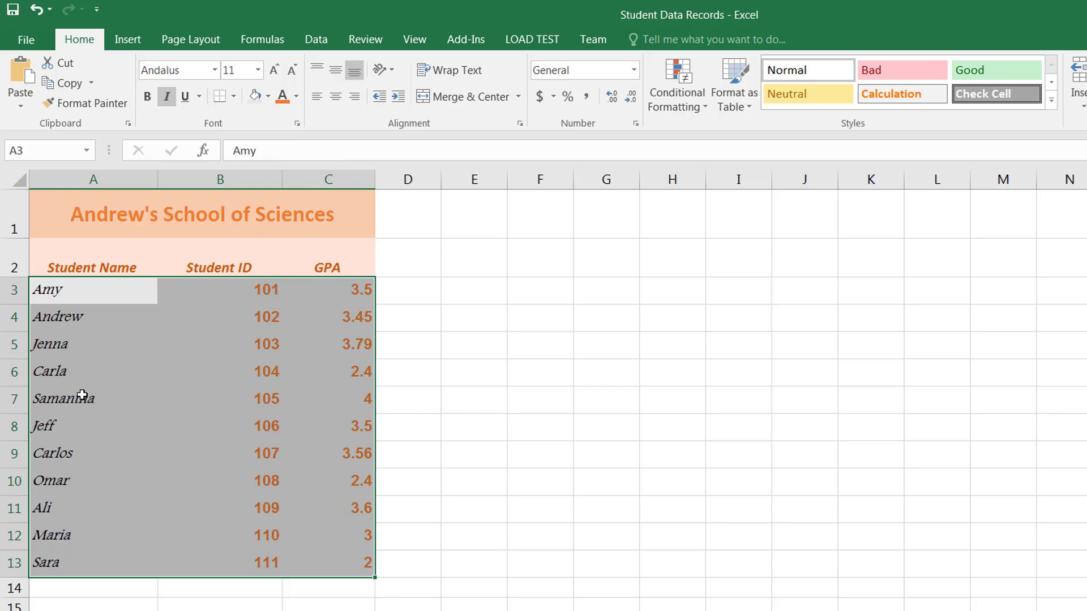
pyautogui.click(126, 252)
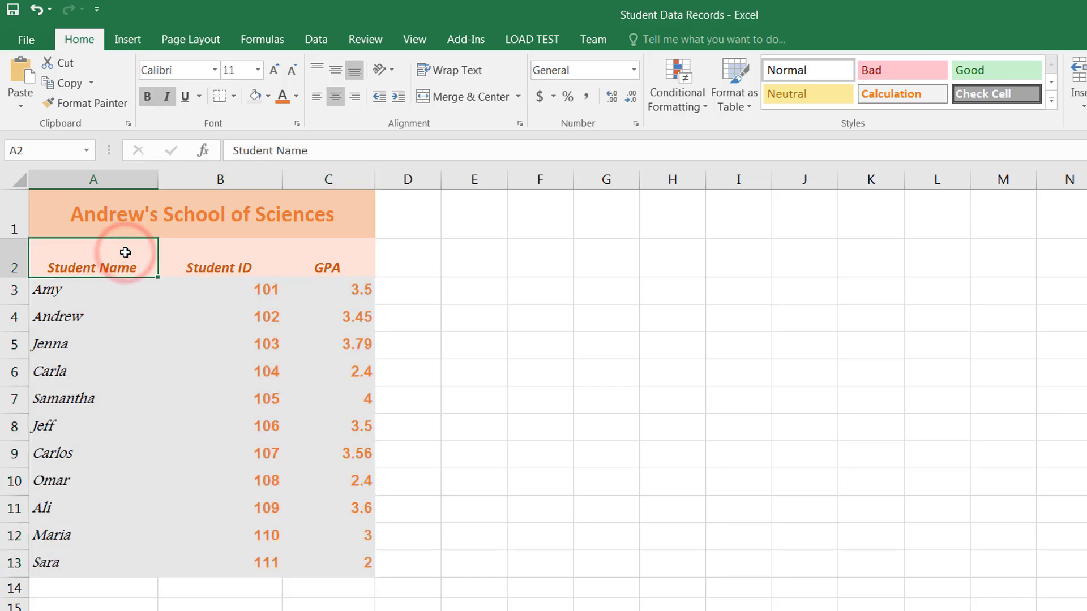
pyautogui.keyDown('shift'); pyautogui.click(336, 566); pyautogui.keyUp('shift')
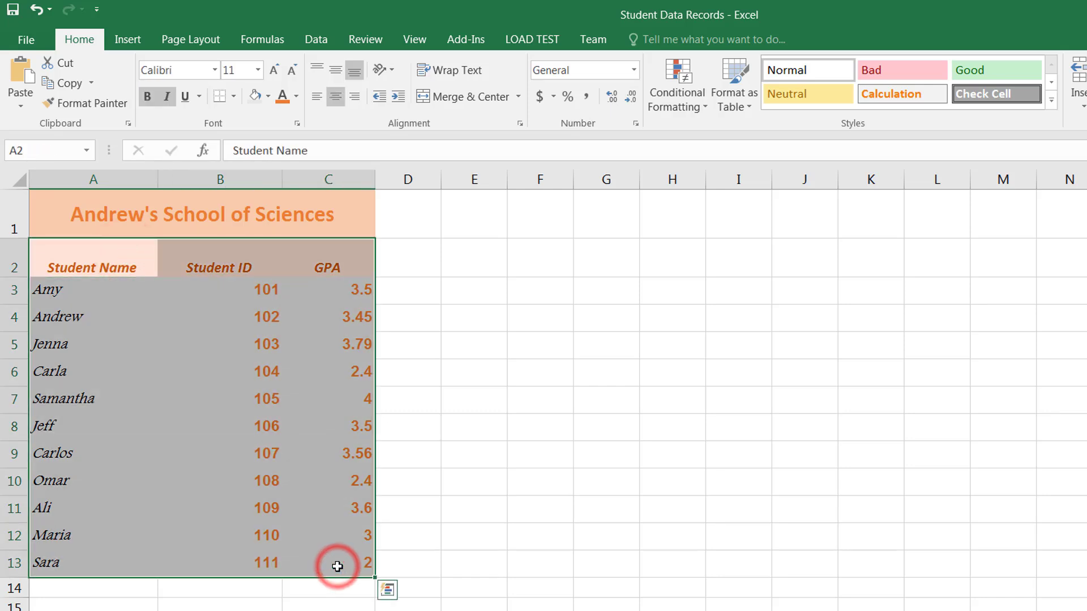
pyautogui.click(304, 512)
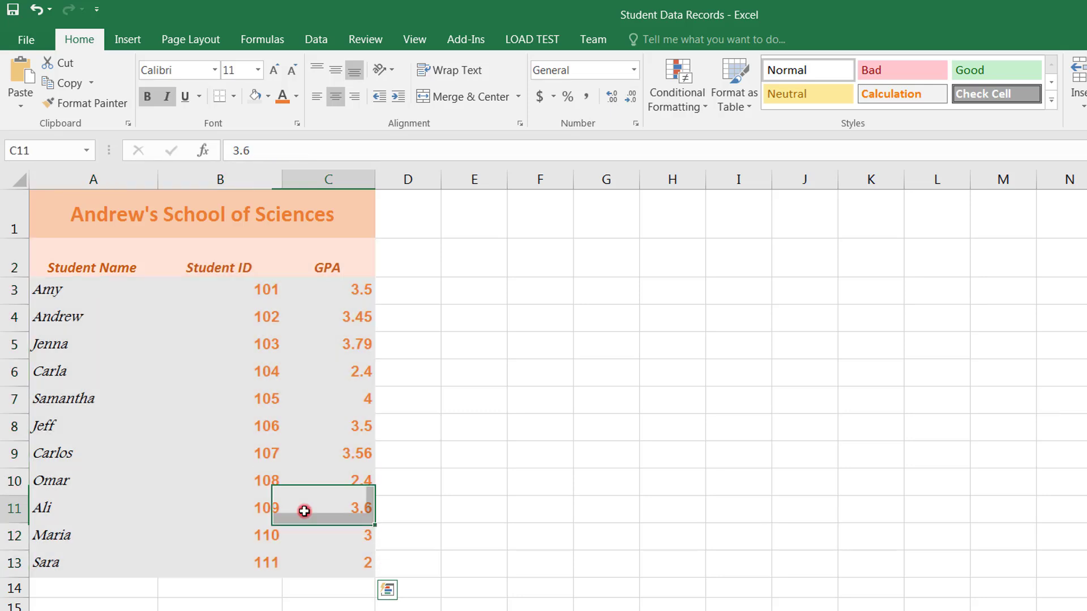
# Apply All Borders to the column headings and student entries in A2:C13.
pyautogui.click(85, 251)
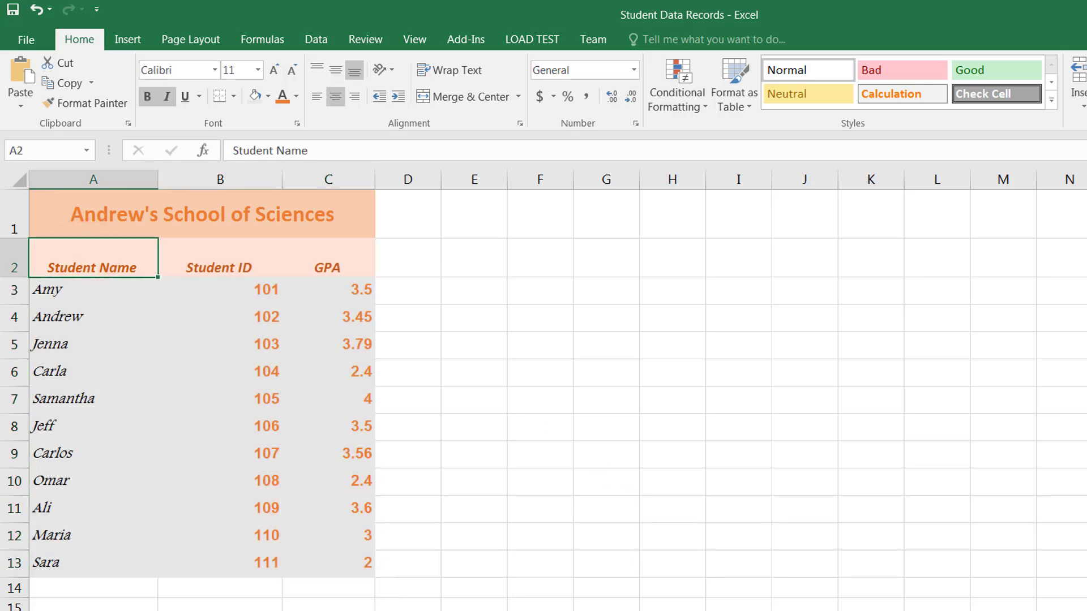
pyautogui.keyDown('shift'); pyautogui.click(345, 559); pyautogui.keyUp('shift')
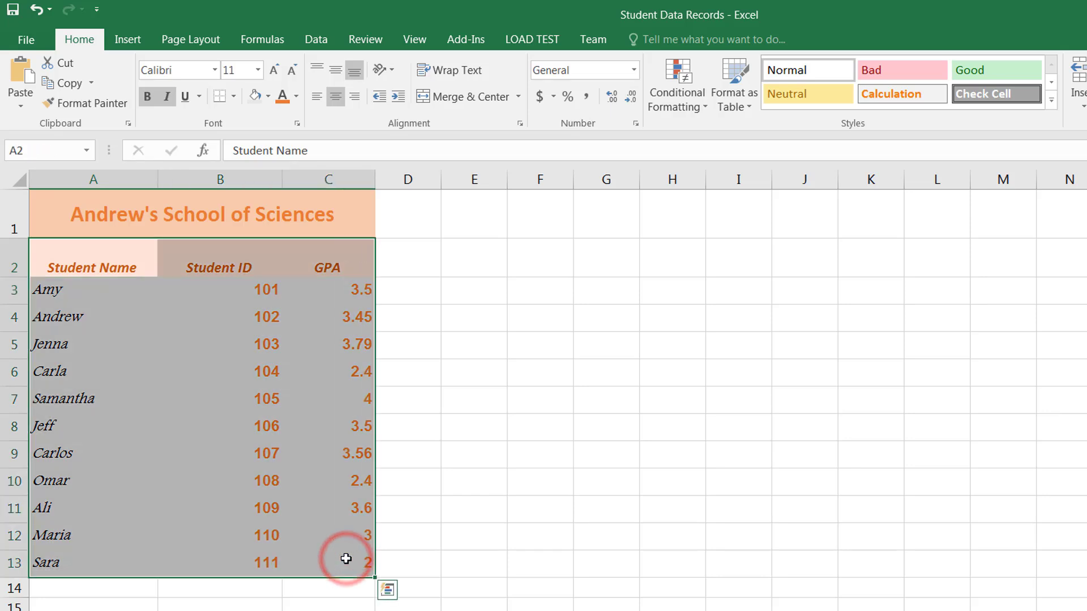
pyautogui.click(236, 97)
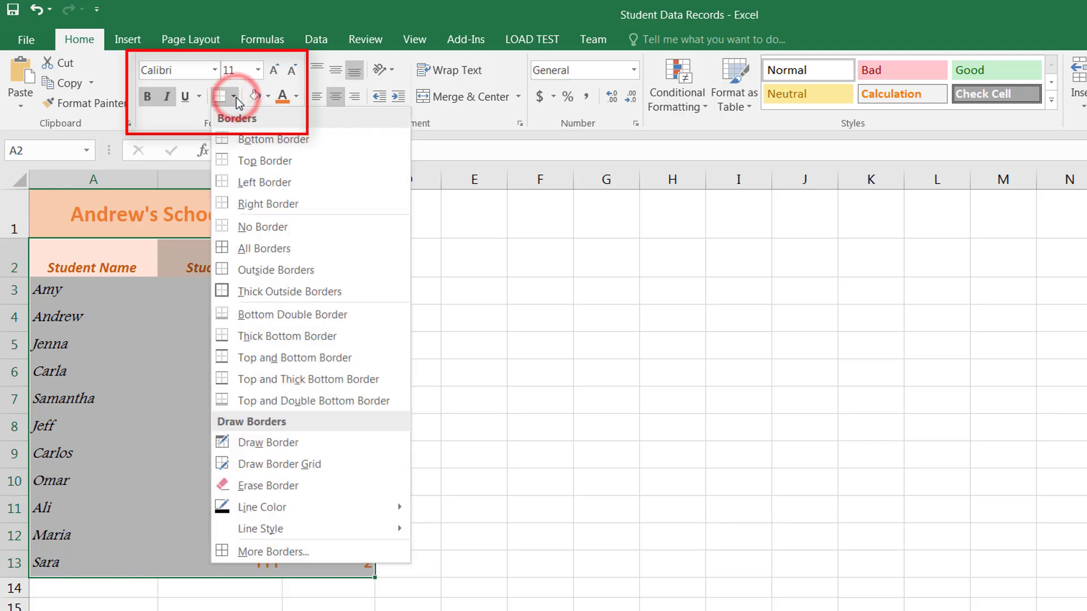
pyautogui.click(266, 248)
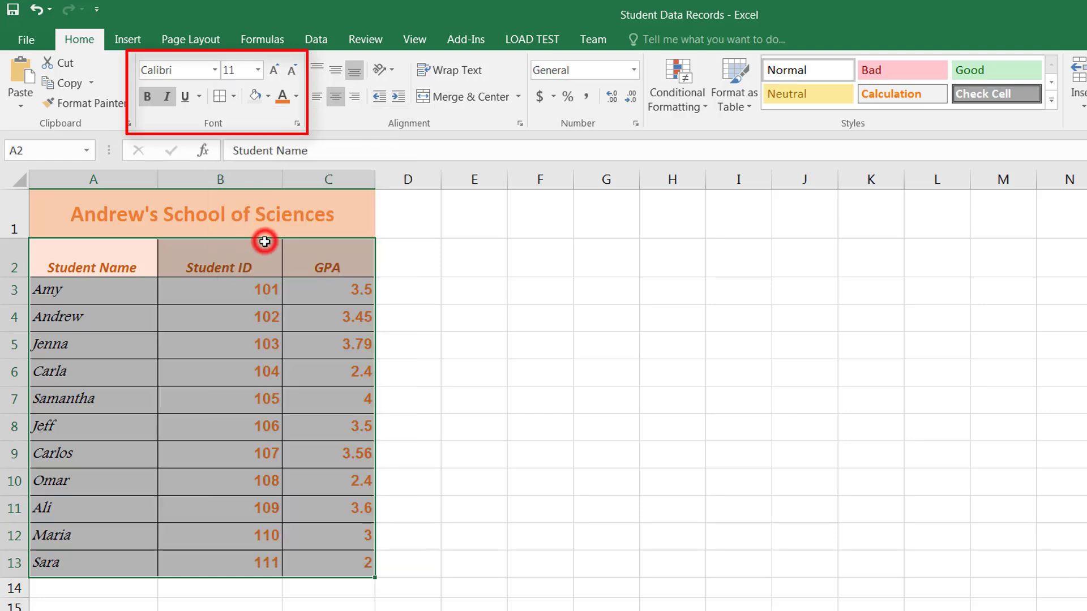
pyautogui.click(437, 437)
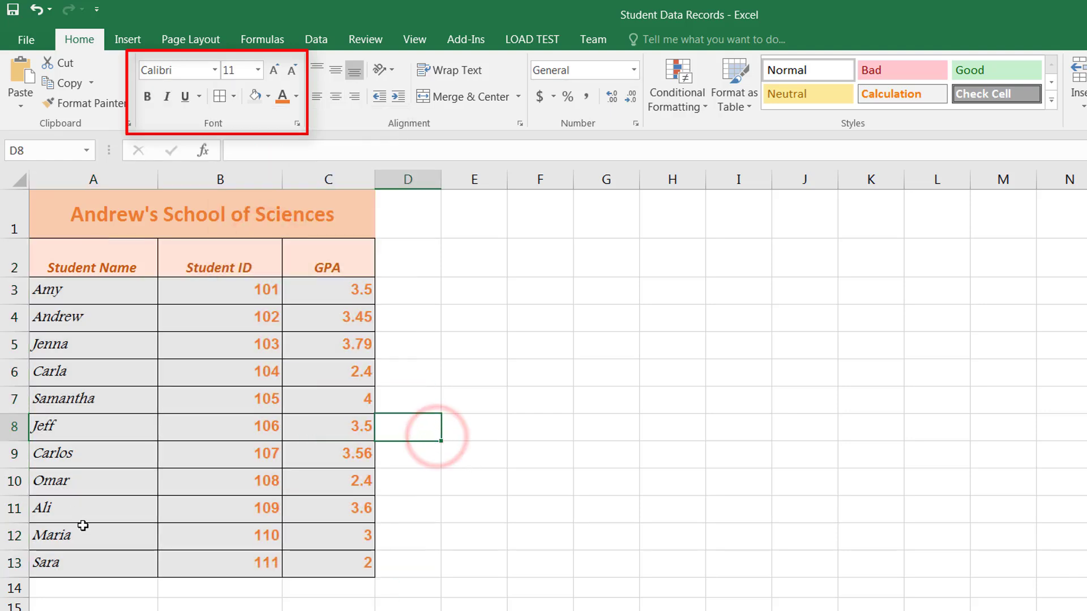